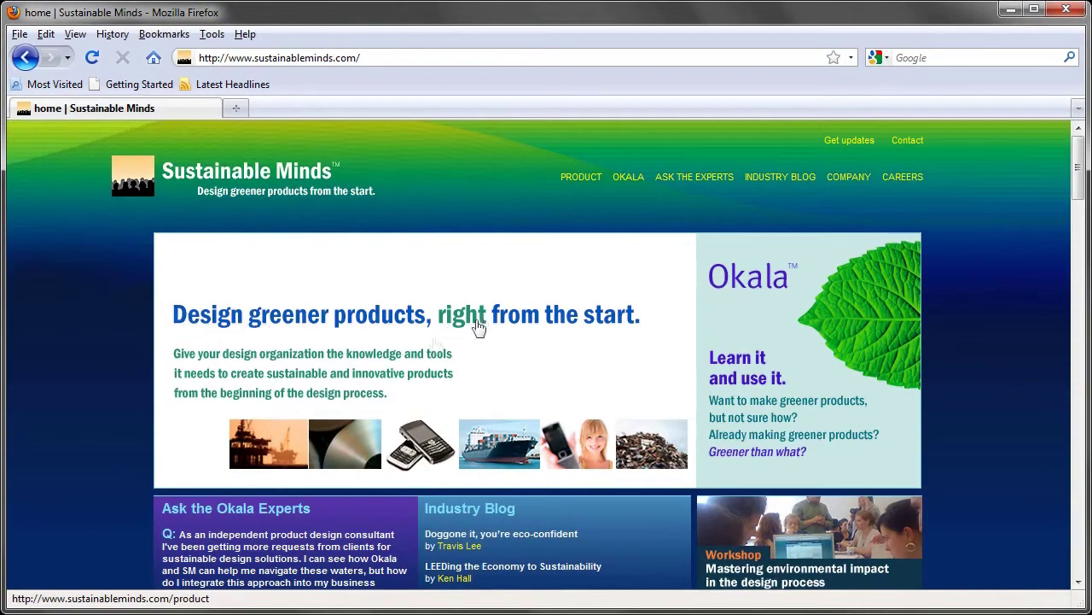
# Scroll the Sustainable Minds homepage and go to the OKALA page
pyautogui.scroll(-4, 92, 354)
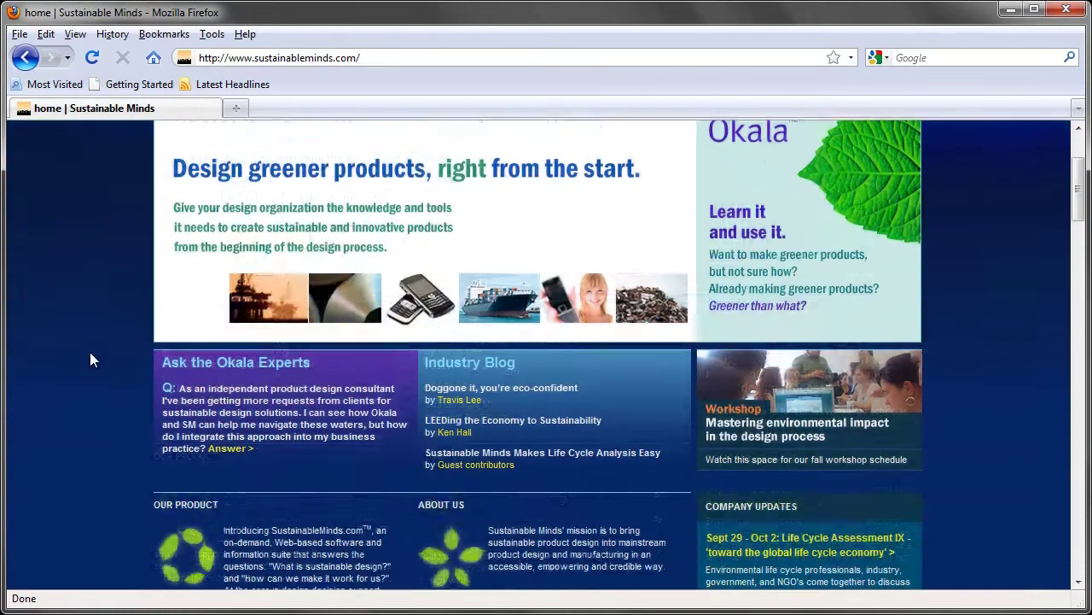
pyautogui.scroll(-3, 91, 354)
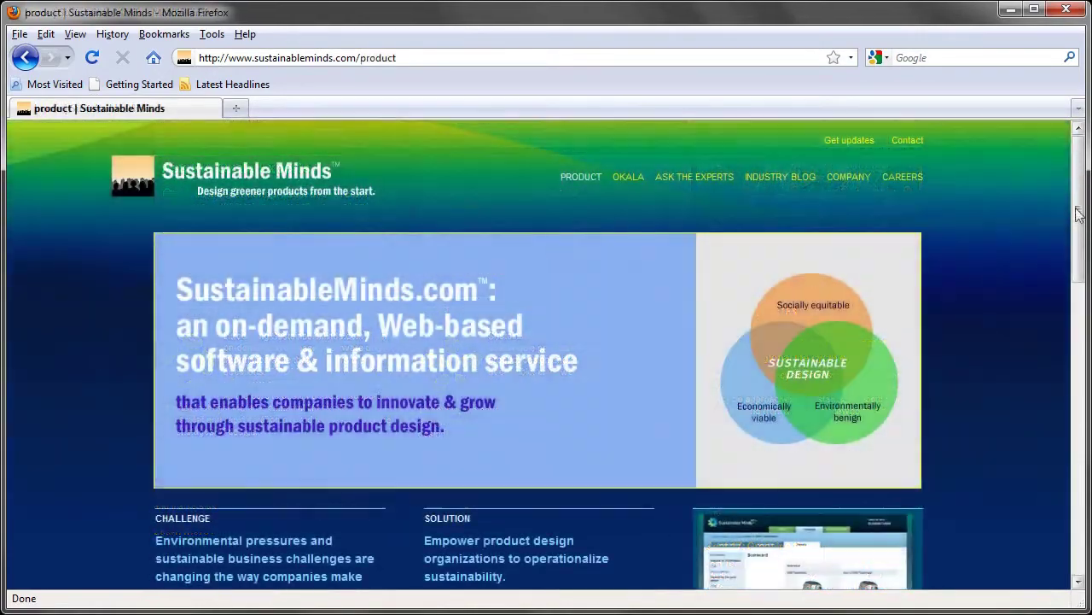
pyautogui.click(627, 181)
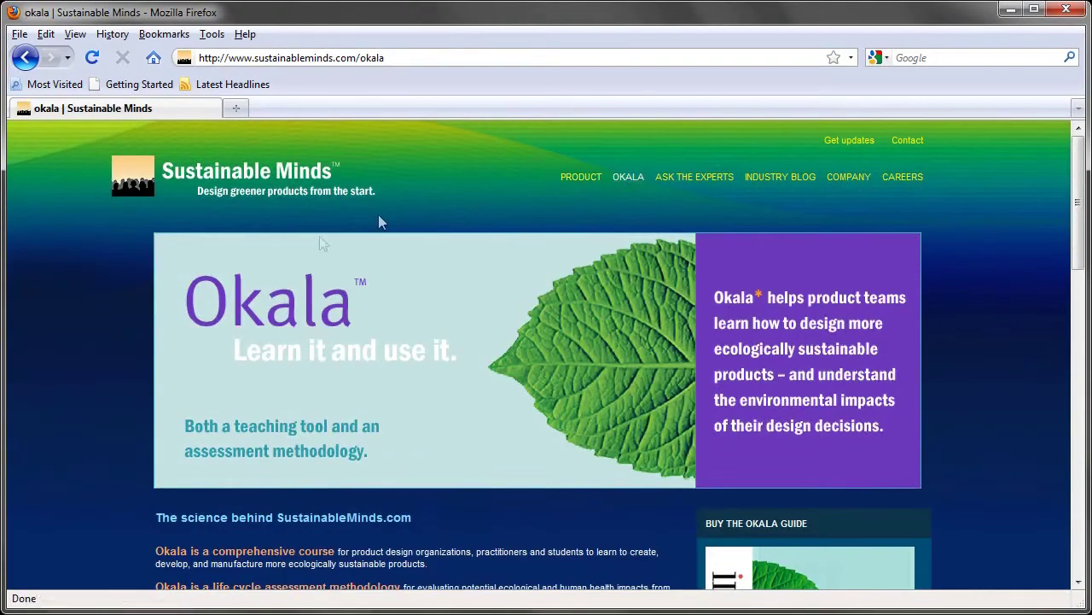
# Scroll down to the 'Okala at a glance' section and read each module tile's summary
pyautogui.moveTo(1078, 243); pyautogui.dragTo(1033, 406)
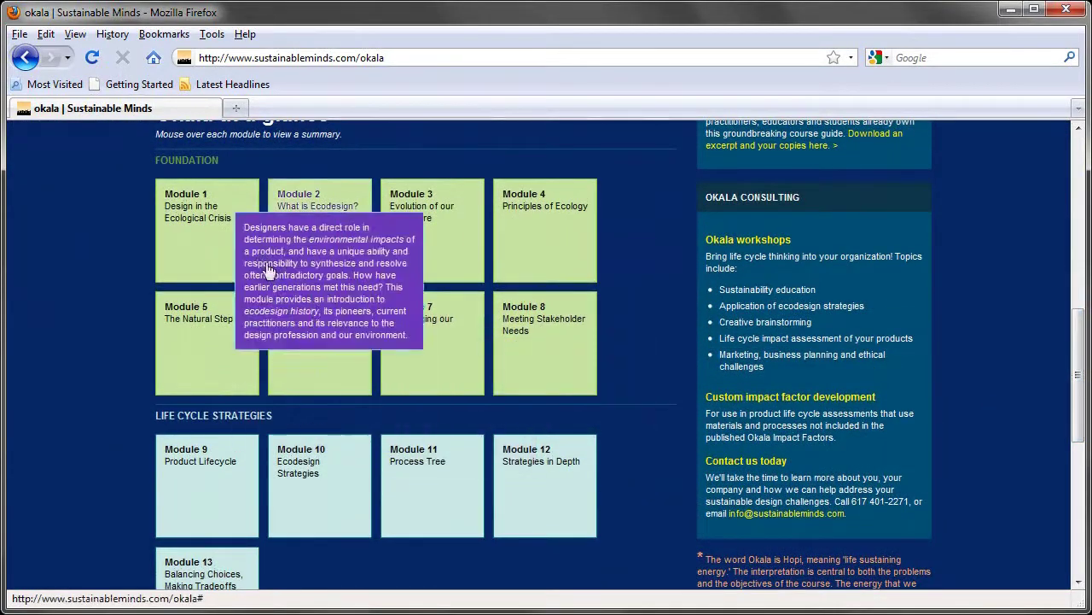
pyautogui.moveTo(204, 235)
pyautogui.moveTo(318, 232)
pyautogui.moveTo(435, 226)
pyautogui.moveTo(526, 225)
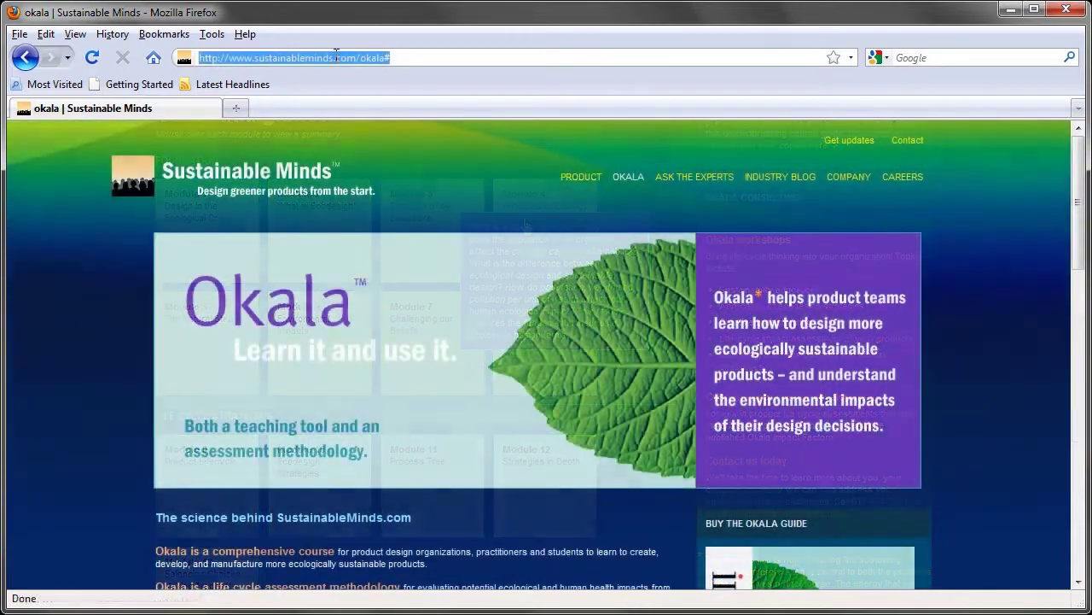
# Load the app.sustainableminds.com homepage from the address bar suggestion
pyautogui.write('a')
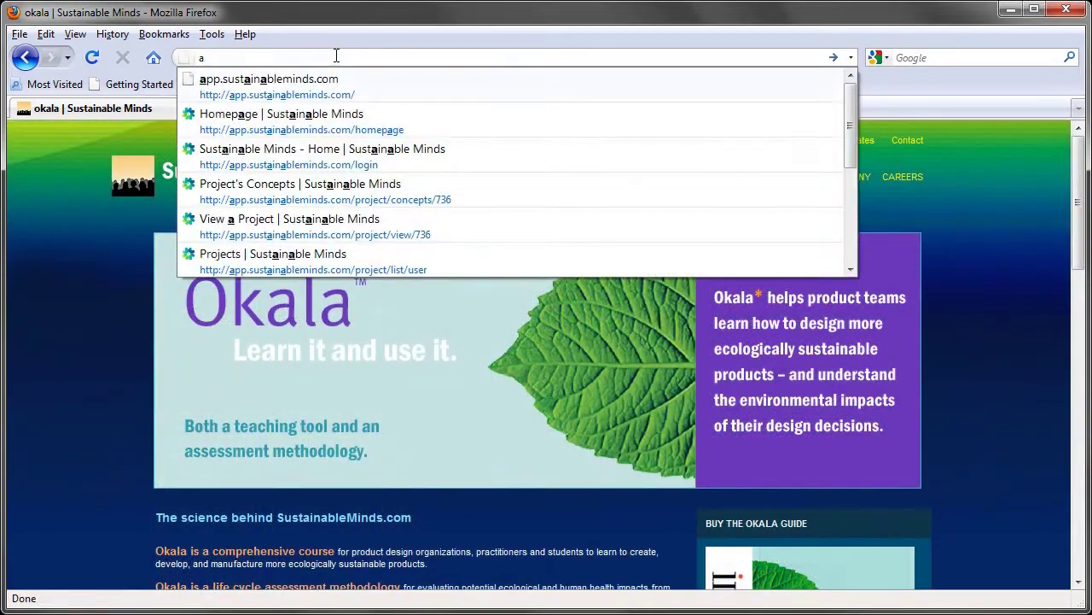
pyautogui.press('Down')
pyautogui.press('Return')
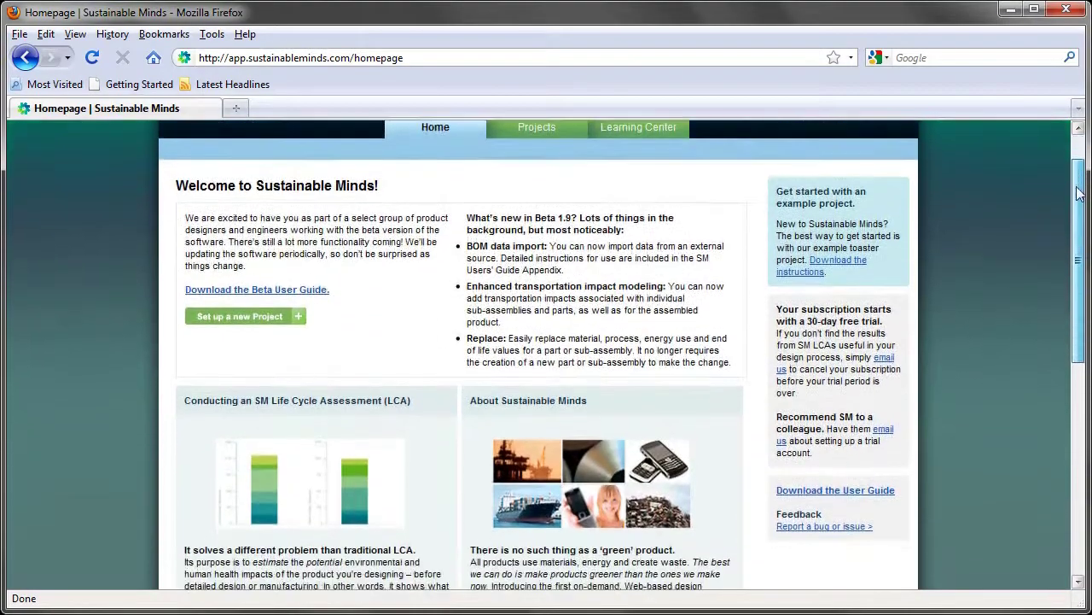
# Read the enlarged Ecodesign strategies help page, then close it
pyautogui.moveTo(1077, 193); pyautogui.dragTo(1080, 398)
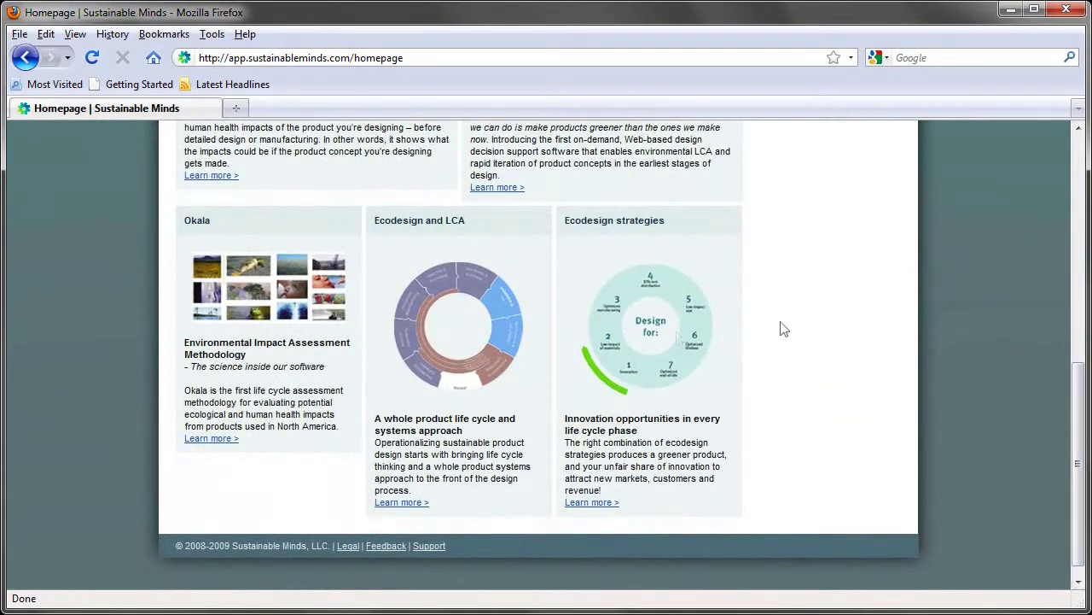
pyautogui.click(597, 503)
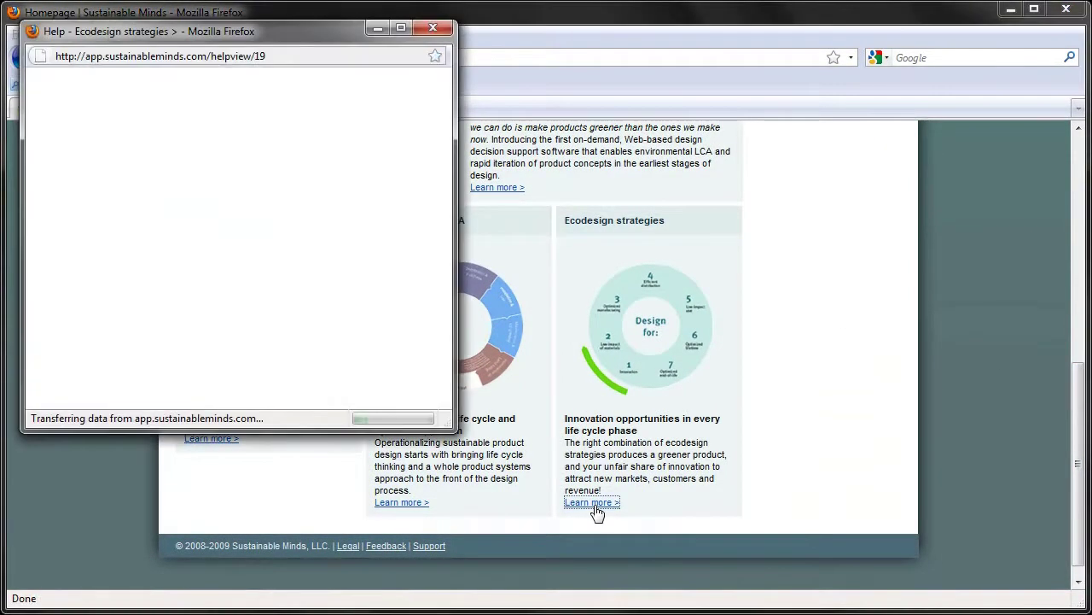
pyautogui.moveTo(454, 429); pyautogui.dragTo(886, 530)
pyautogui.scroll(-5, 879, 150)
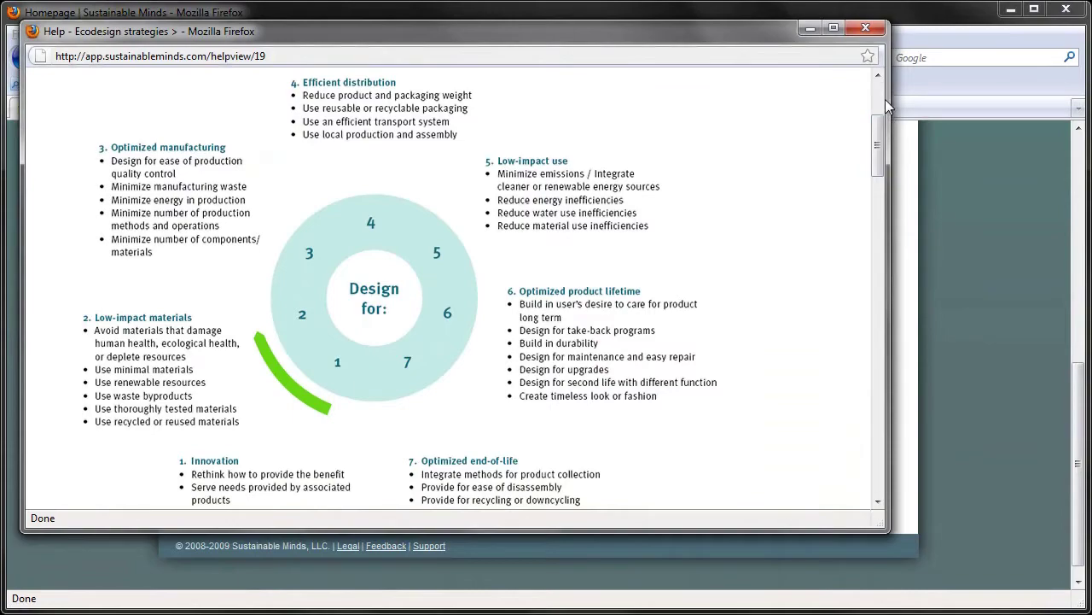
pyautogui.click(866, 28)
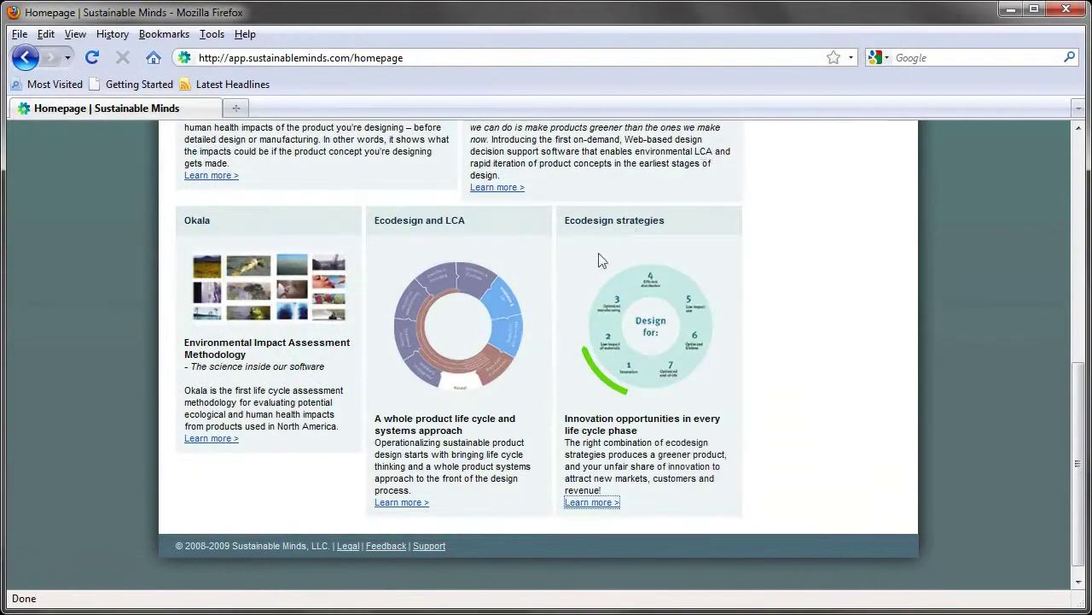
# Read the enlarged Ecodesign and LCA help page, then close it
pyautogui.click(401, 502)
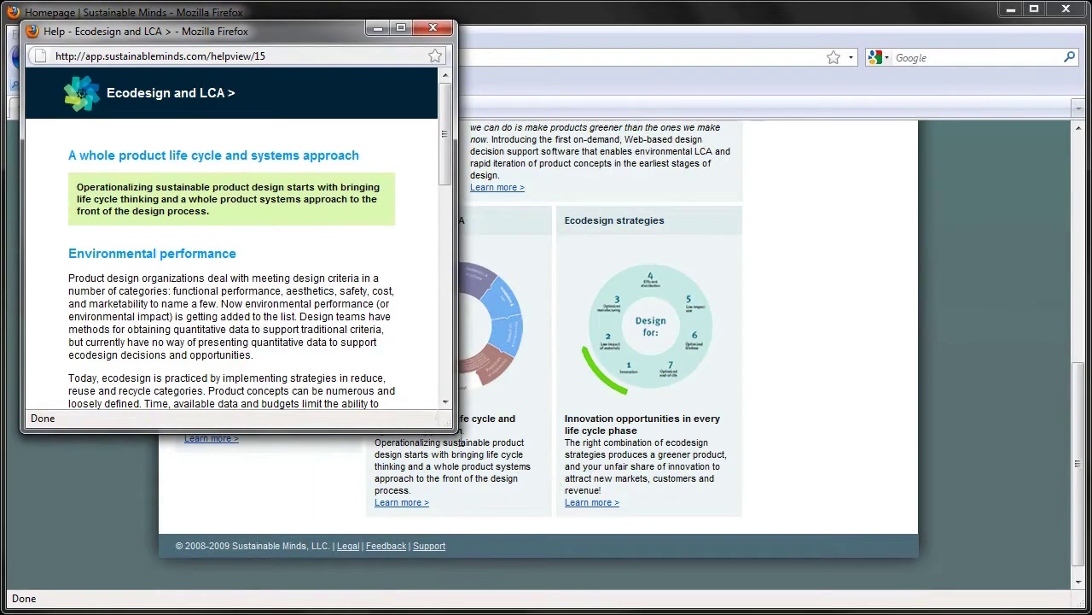
pyautogui.moveTo(456, 432); pyautogui.dragTo(900, 561)
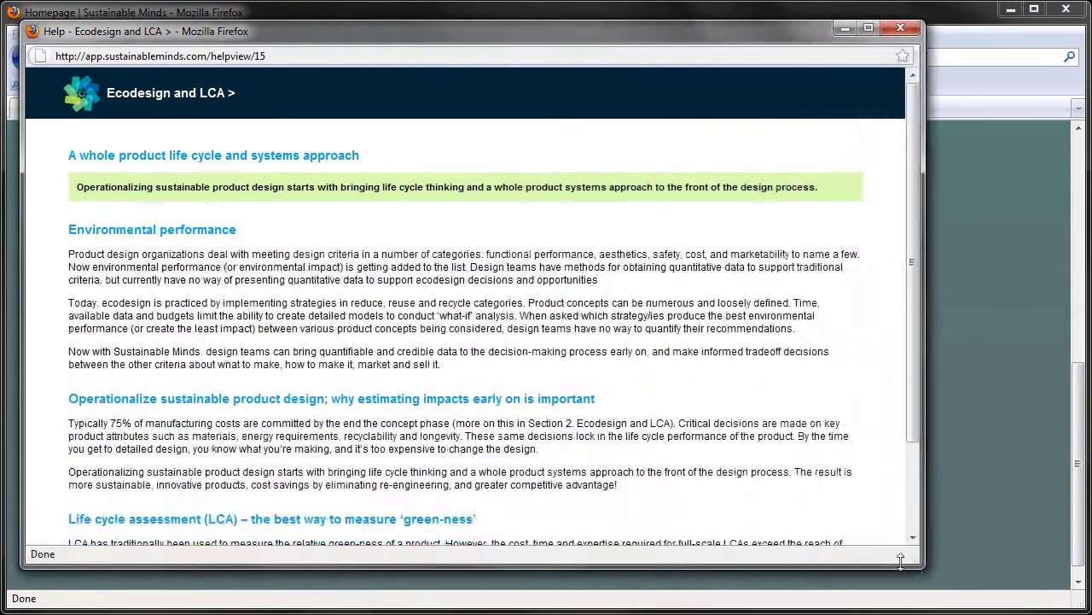
pyautogui.moveTo(916, 290); pyautogui.dragTo(920, 384)
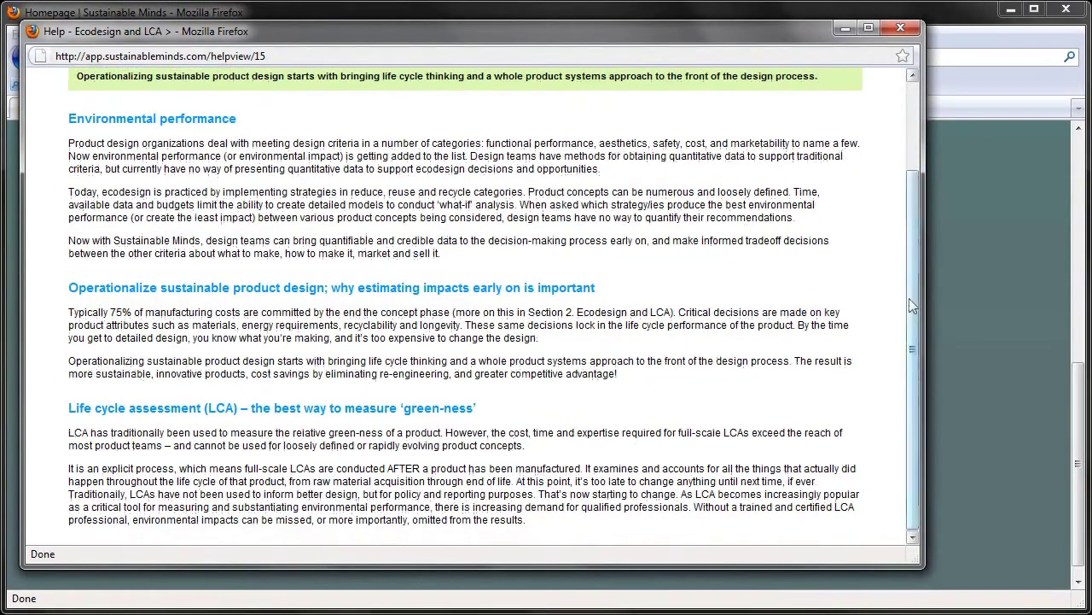
pyautogui.click(903, 29)
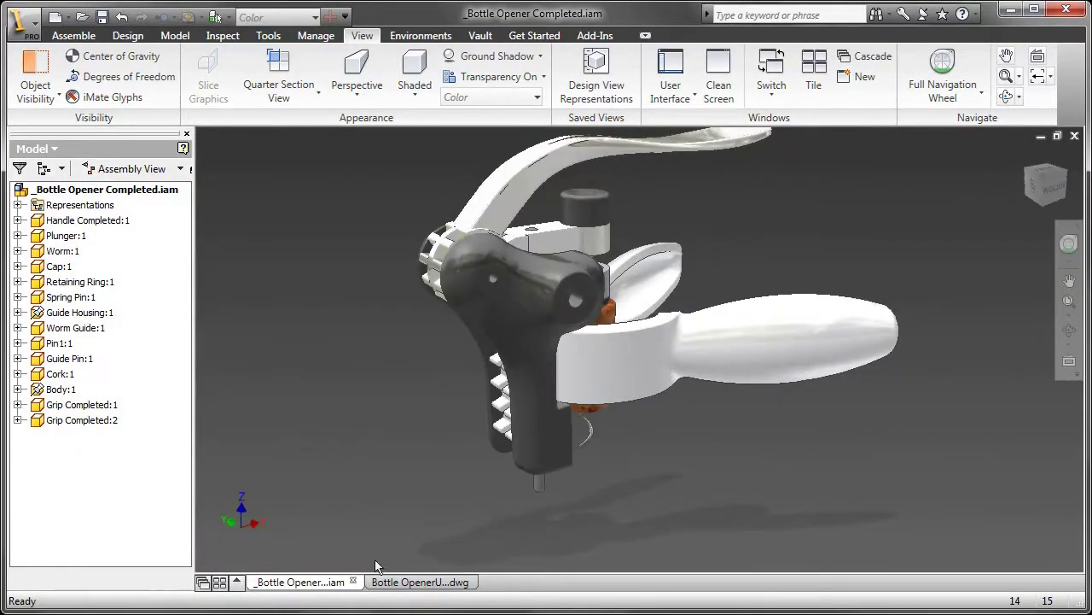
# On the bottle opener drawing sheet, place a base view with Bottom orientation
pyautogui.click(408, 582)
pyautogui.rightClick(471, 396)
pyautogui.click(486, 476)
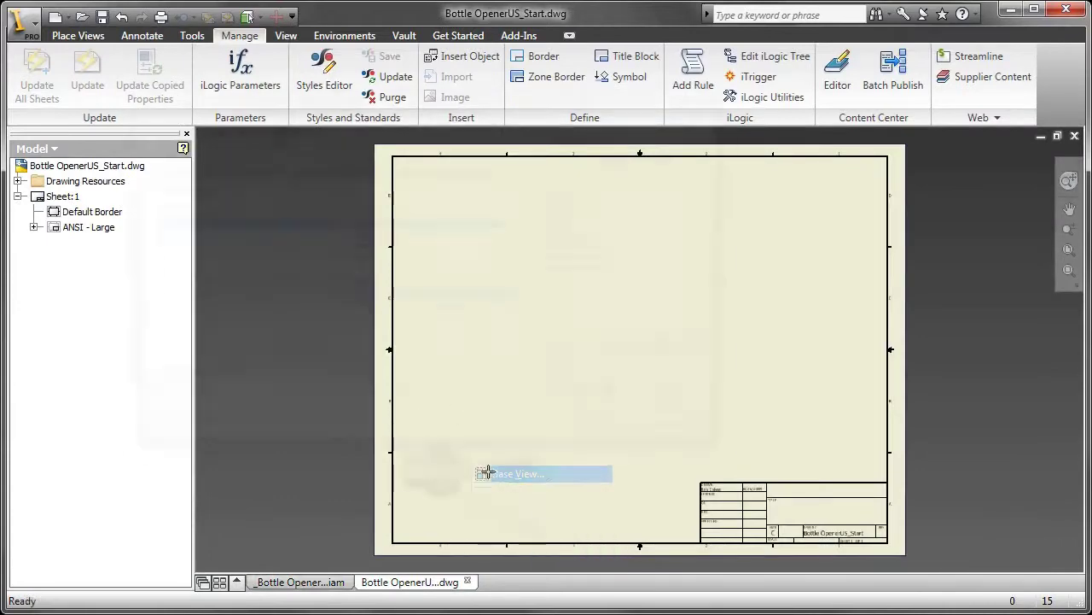
pyautogui.press('Down')
pyautogui.press('Down')
pyautogui.press('Down')
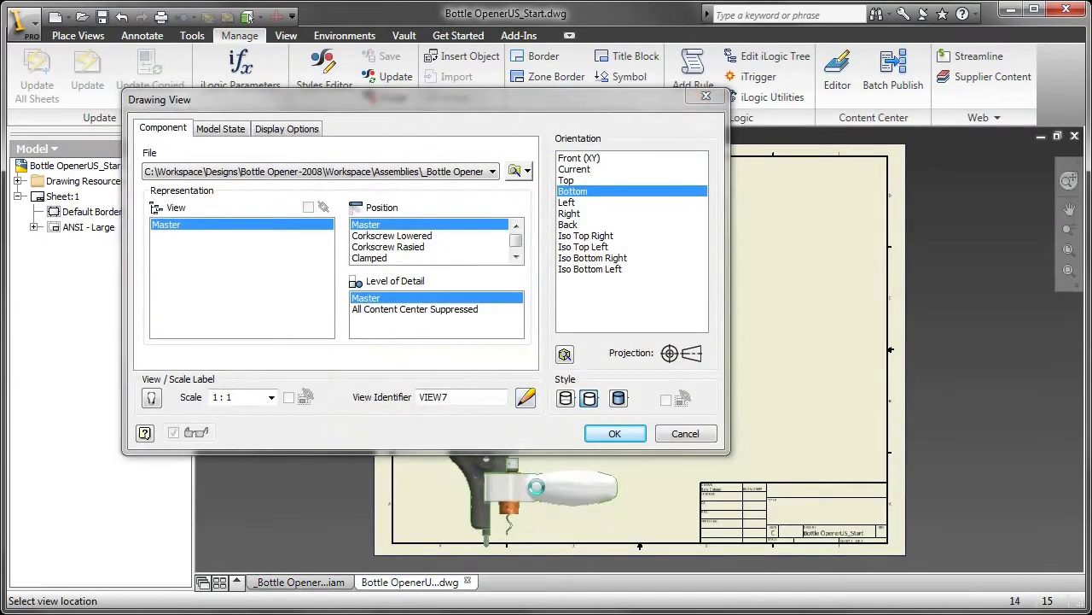
pyautogui.click(531, 472)
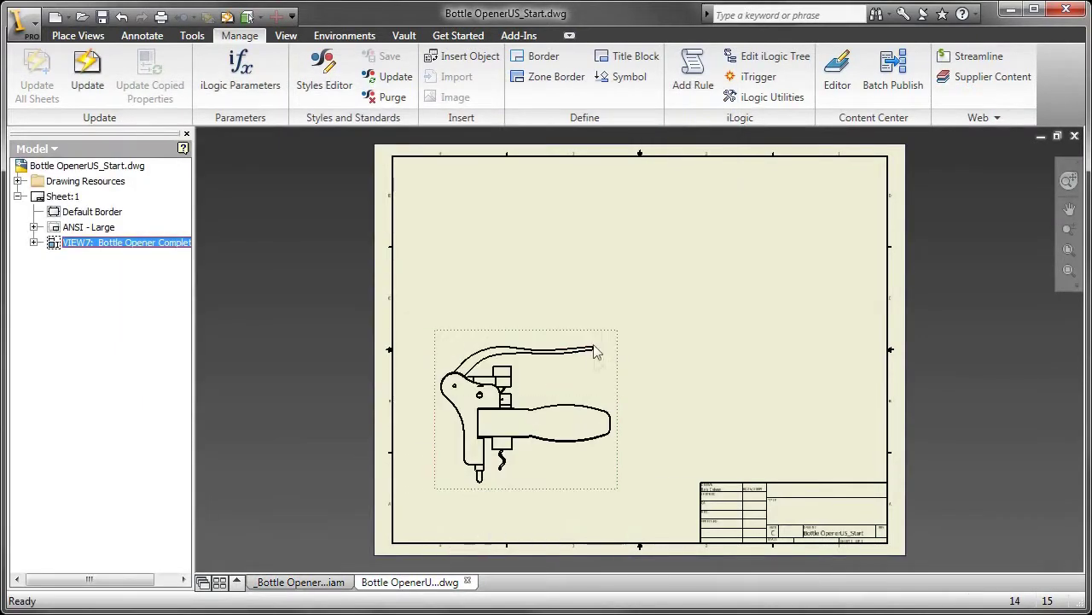
# Project a top view above the base view and an isometric view to its right
pyautogui.rightClick(596, 363)
pyautogui.moveTo(674, 501)
pyautogui.click(802, 502)
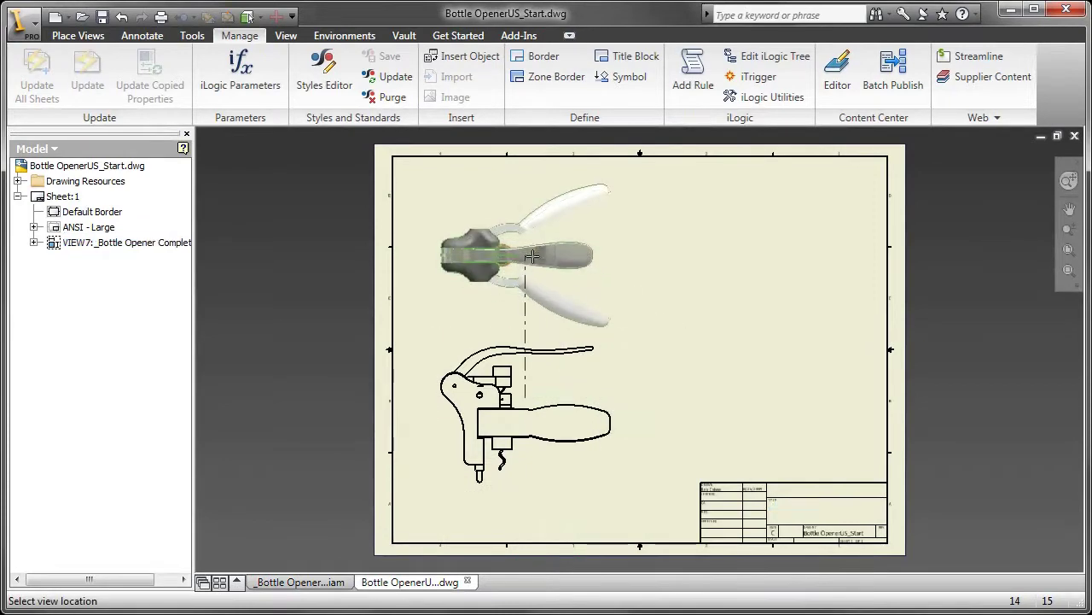
pyautogui.click(525, 247)
pyautogui.click(777, 367)
pyautogui.rightClick(658, 385)
pyautogui.click(674, 397)
# Add a parts list from the Annotate tools, confirming its settings, and view the available styles
pyautogui.click(156, 36)
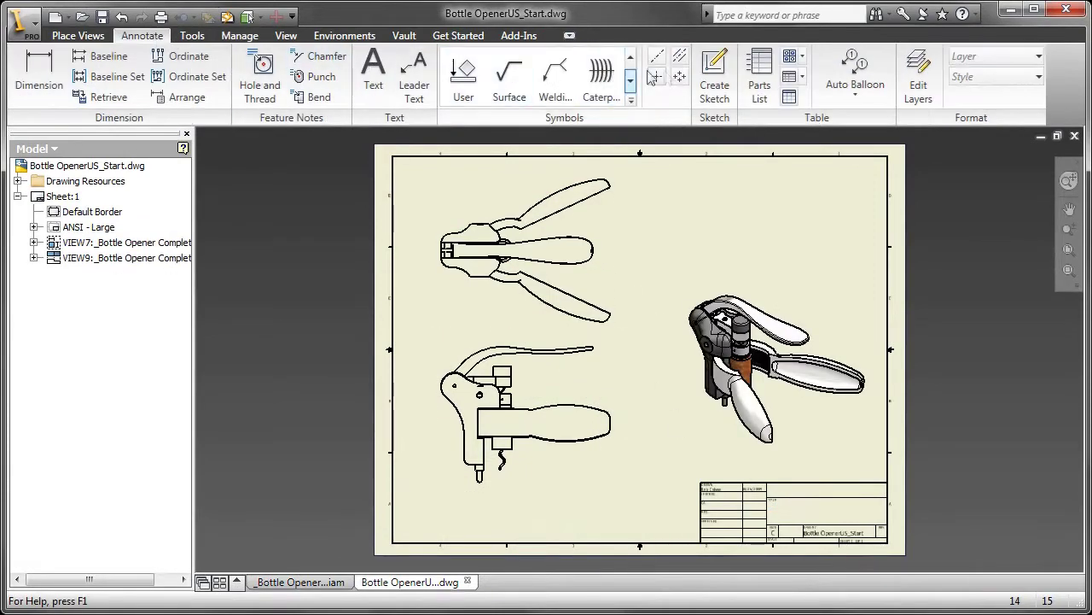
pyautogui.click(760, 85)
pyautogui.click(231, 442)
pyautogui.click(995, 76)
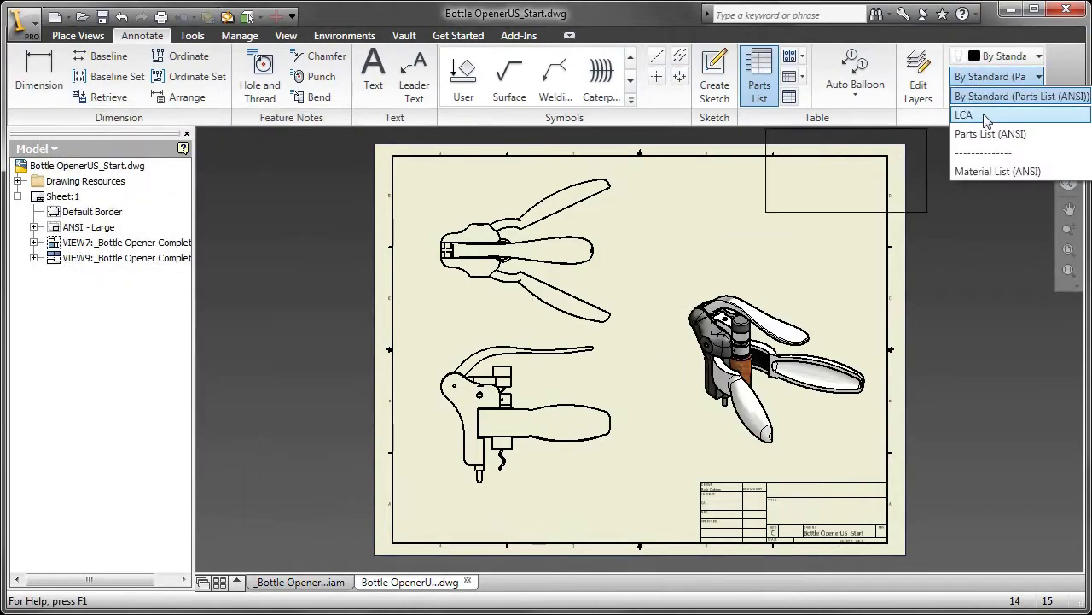
# Apply the LCA parts list style and place the list at the sheet's top-right
pyautogui.click(963, 115)
pyautogui.click(892, 169)
pyautogui.scroll(4, 717, 196)
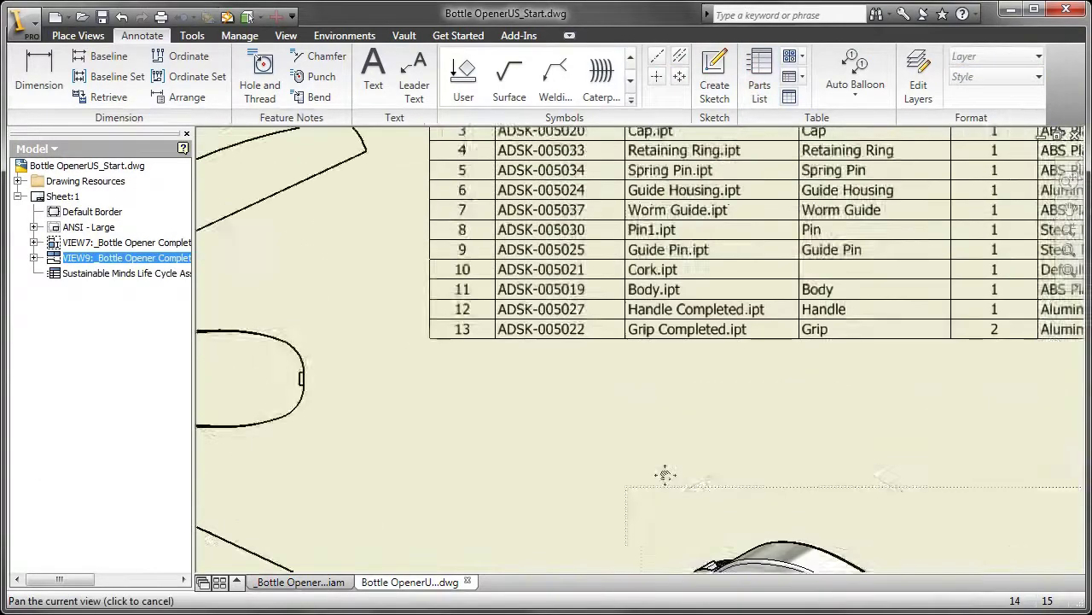
pyautogui.moveTo(665, 475); pyautogui.dragTo(543, 603)
pyautogui.press('Escape')
# Export the parts list as tab-delimited text named Aluminum4SM to the Desktop
pyautogui.click(555, 247)
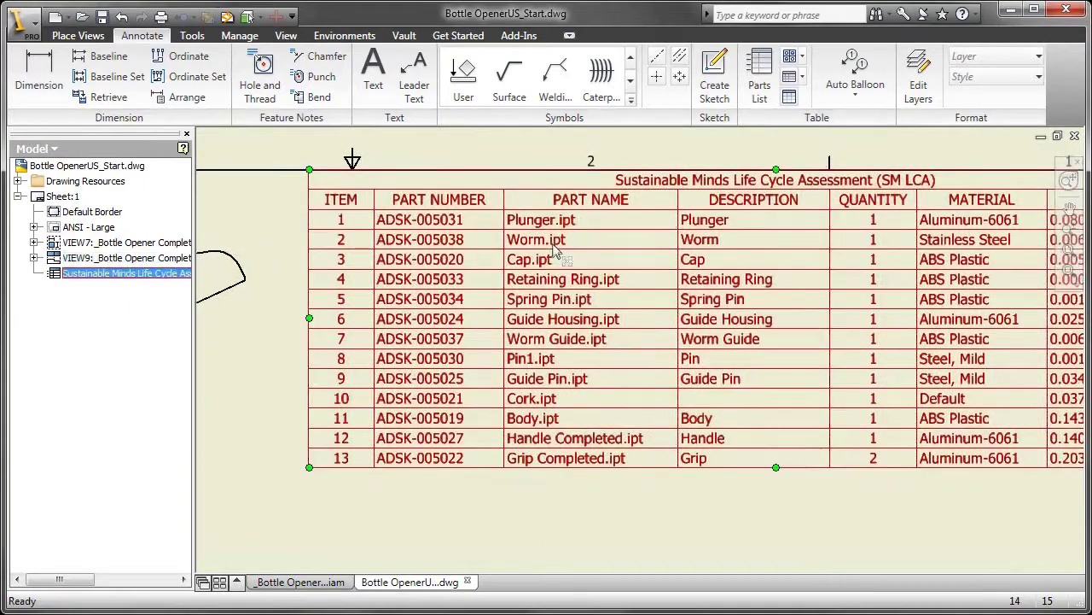
pyautogui.rightClick(555, 248)
pyautogui.click(602, 397)
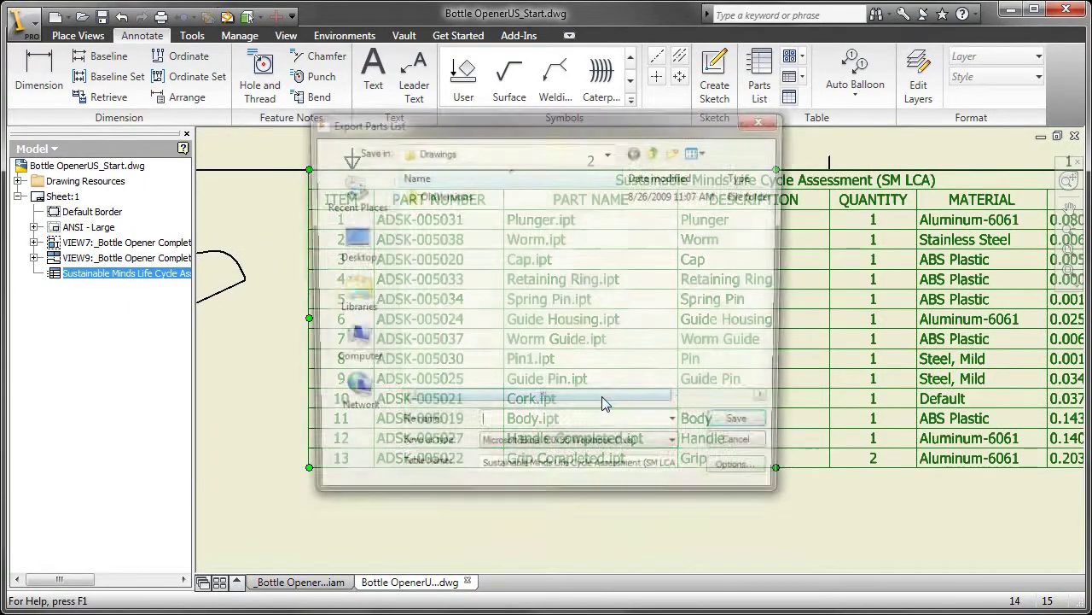
pyautogui.click(596, 449)
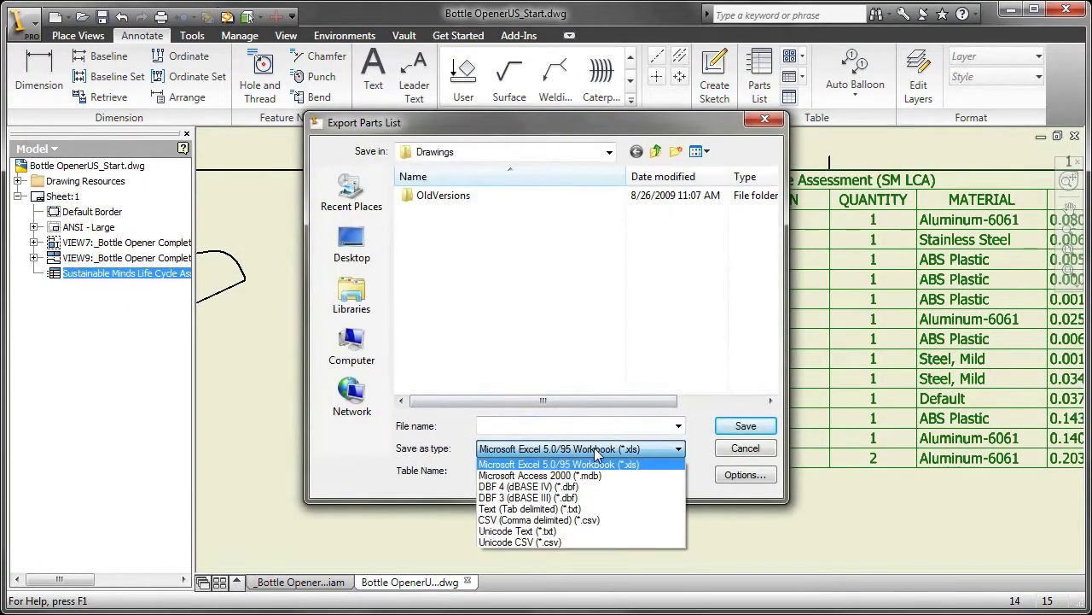
pyautogui.click(592, 508)
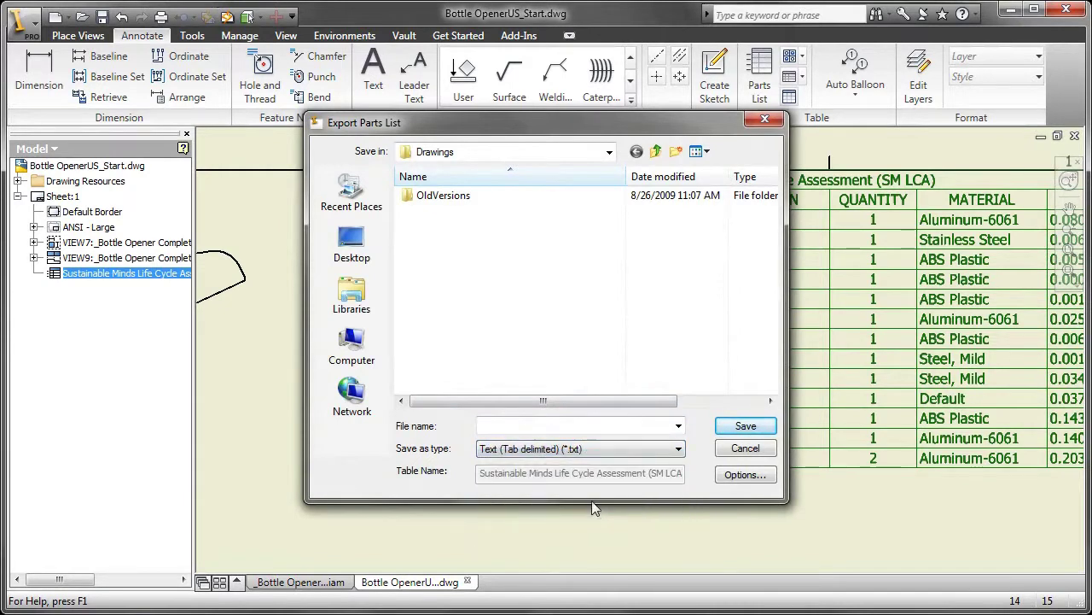
pyautogui.click(352, 246)
pyautogui.click(581, 425)
pyautogui.write('Aluminum4SM')
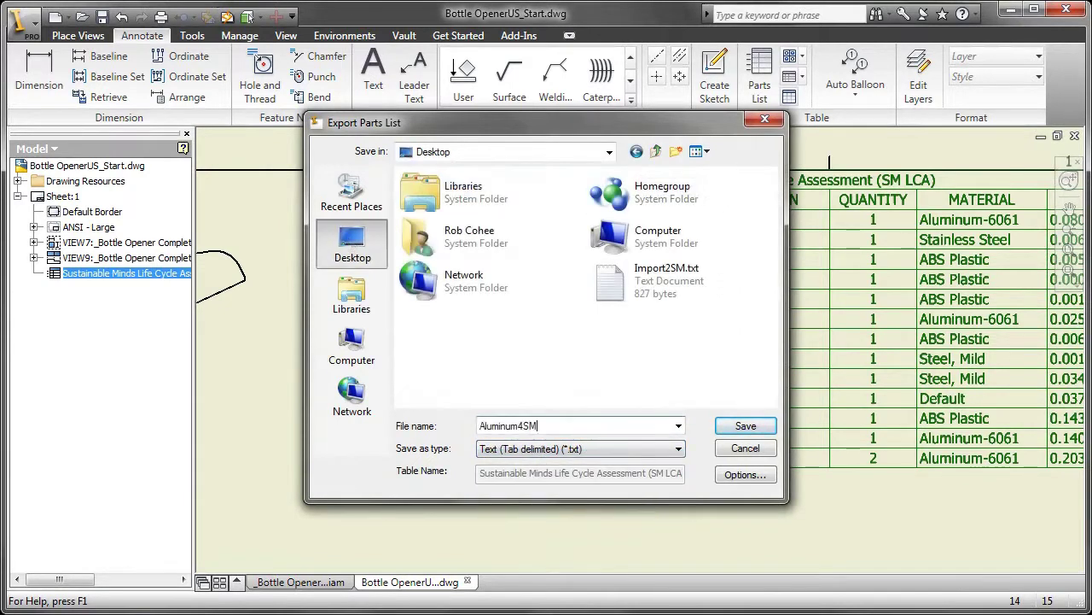
pyautogui.press('Return')
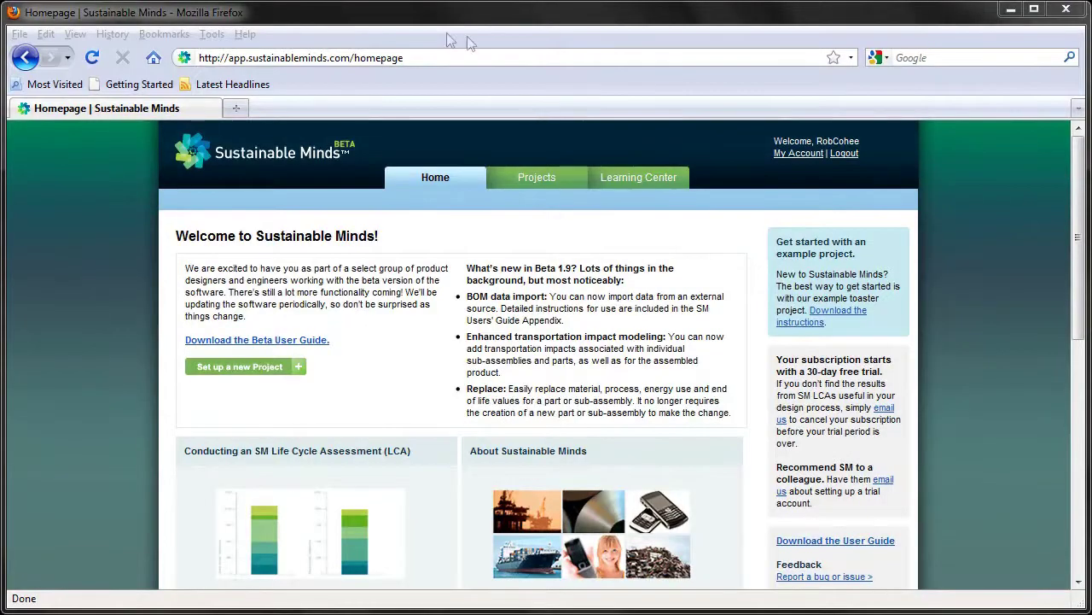
# Set up a new project with the description 'Design strategies to be explored'
pyautogui.click(218, 367)
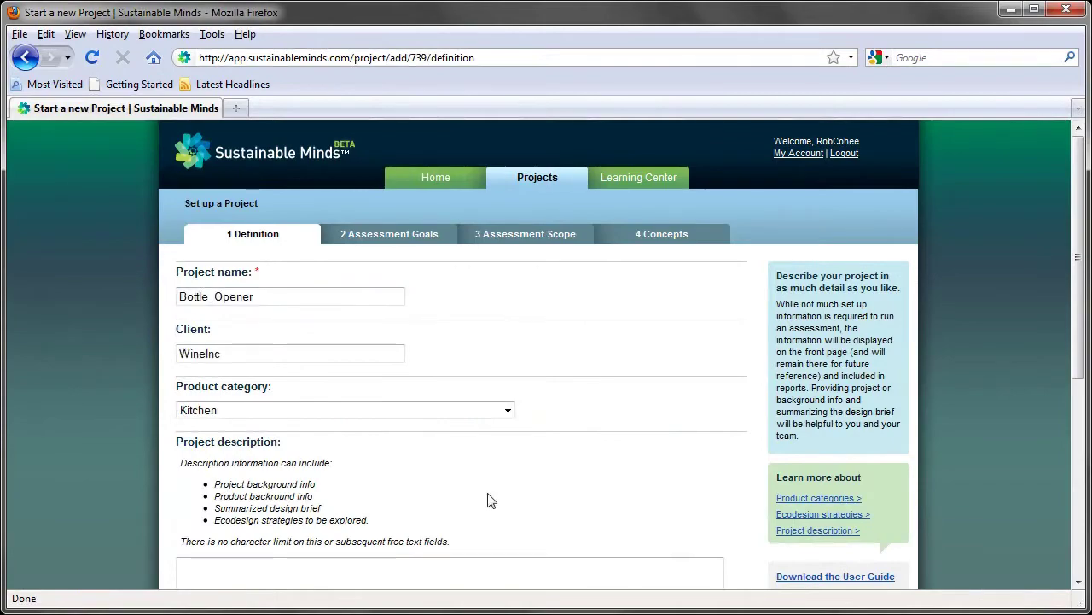
pyautogui.scroll(-2, 487, 500)
pyautogui.click(296, 471)
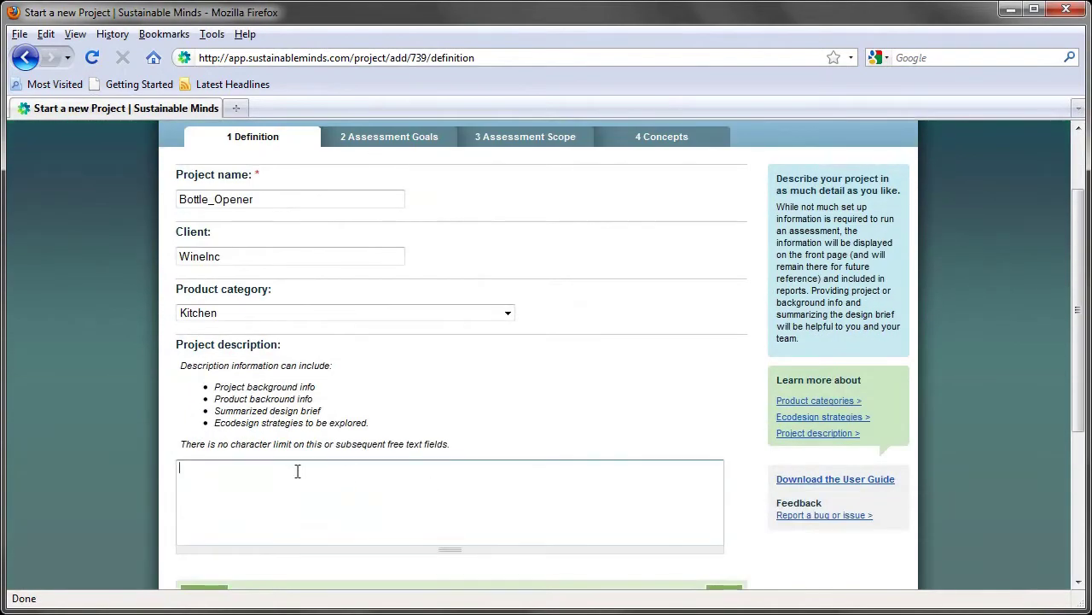
pyautogui.write('Design strategies to be explored')
pyautogui.scroll(-4, 742, 546)
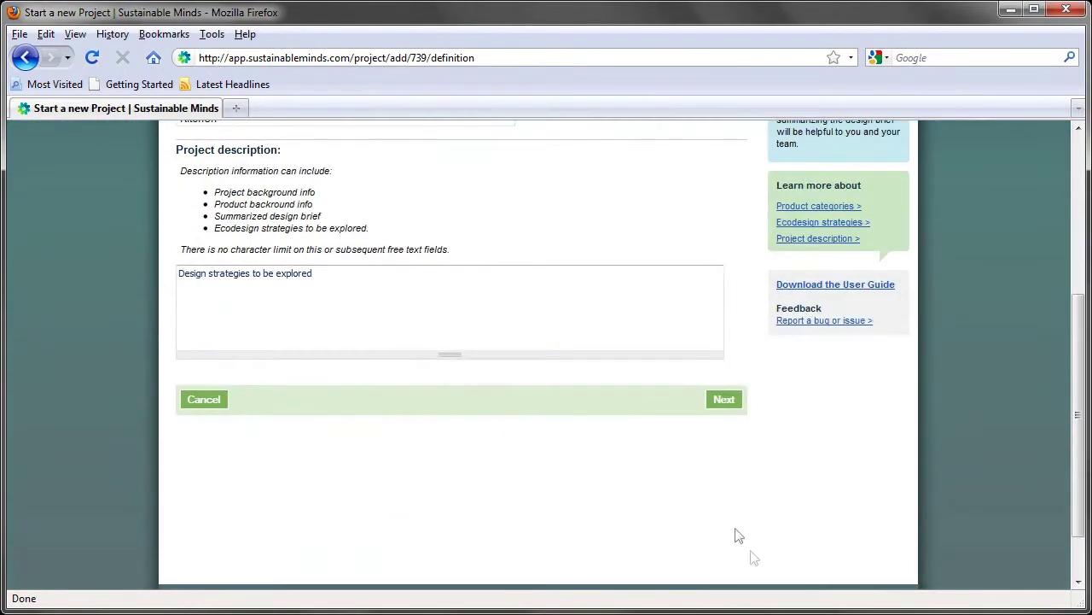
pyautogui.click(723, 400)
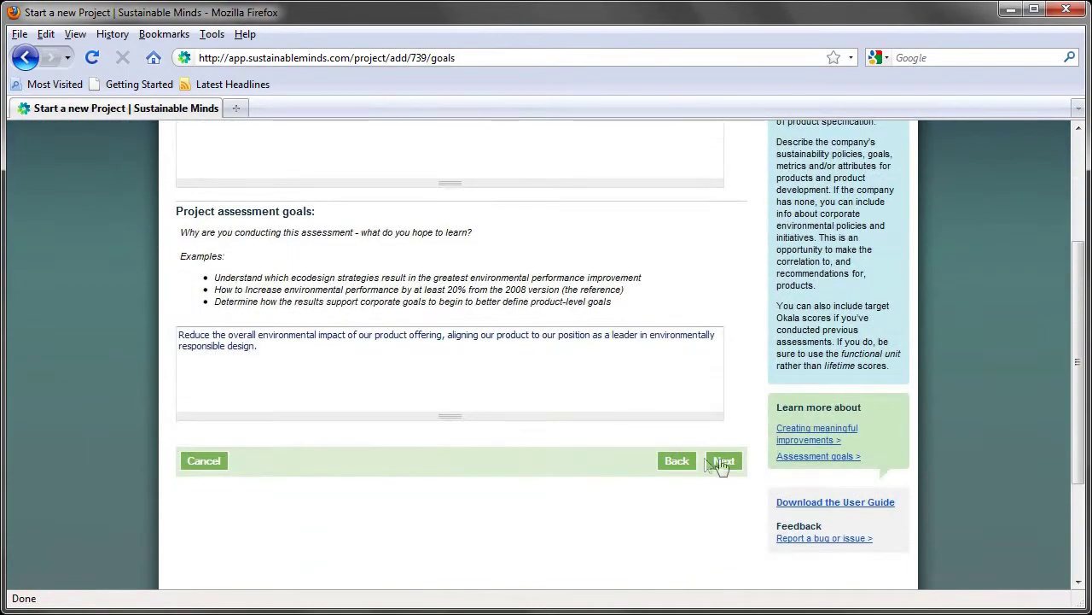
# Skip the assessment goals and save the Aluminum Design concept with 100 hours of service
pyautogui.click(724, 461)
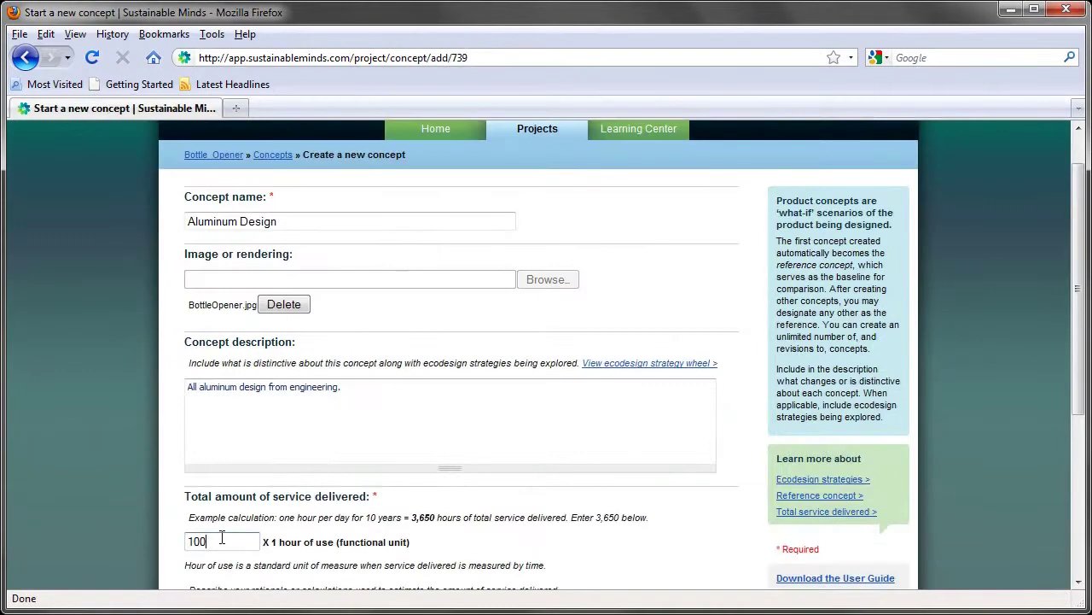
pyautogui.scroll(-5, 119, 463)
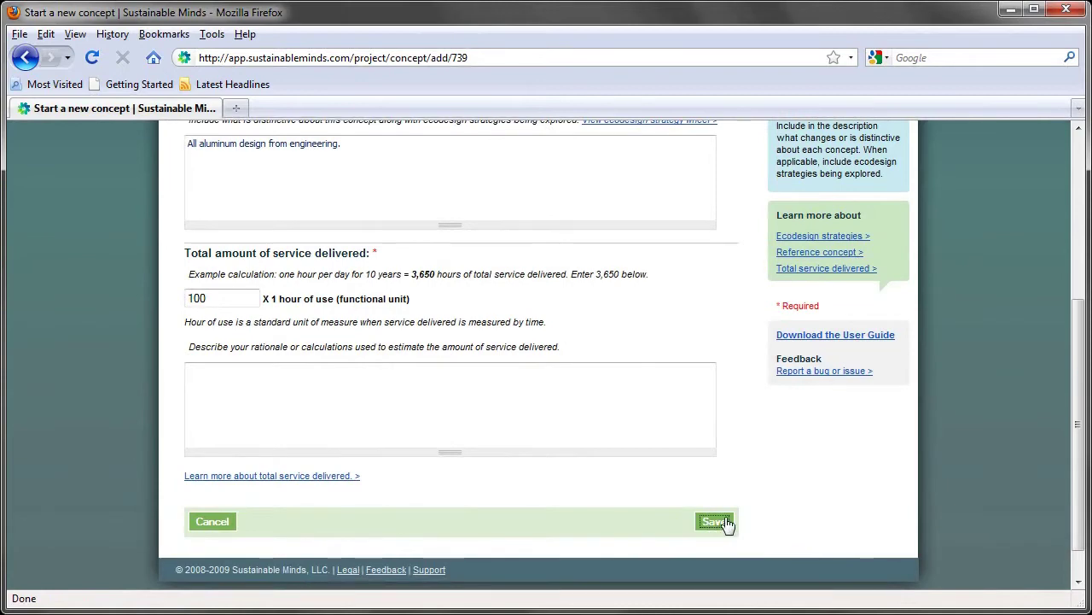
pyautogui.click(715, 522)
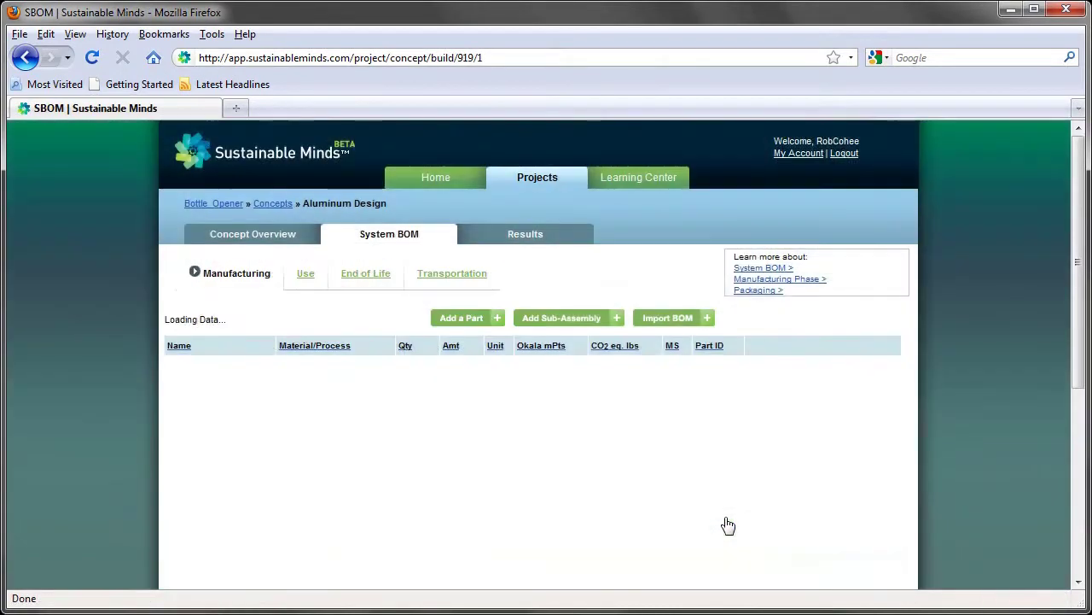
# Upload the Import2SM.txt BOM file and review its import preview with material match statuses
pyautogui.click(664, 322)
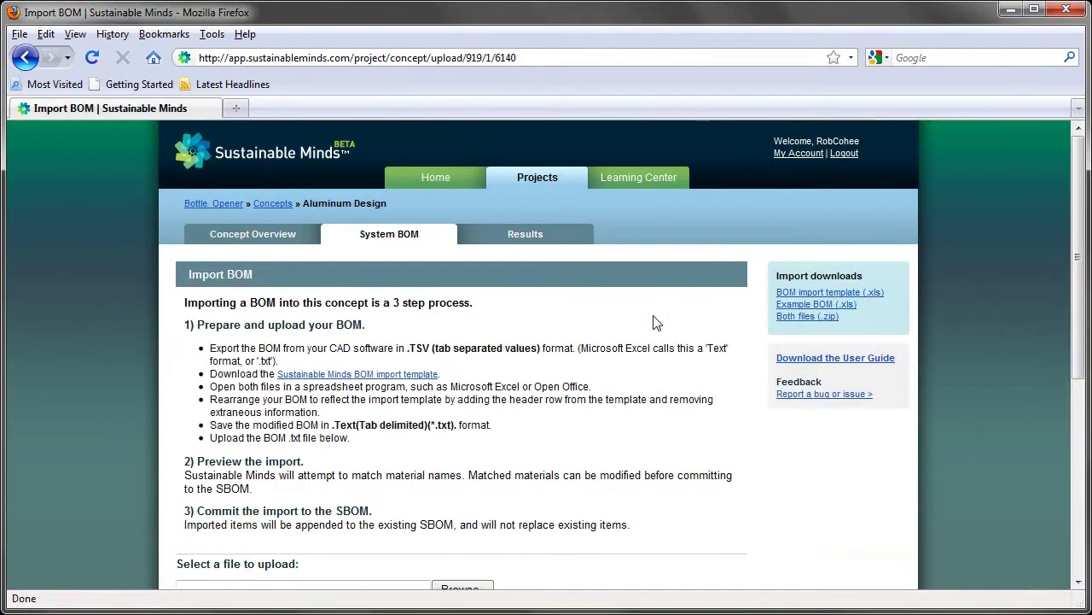
pyautogui.scroll(-3, 547, 346)
pyautogui.click(461, 444)
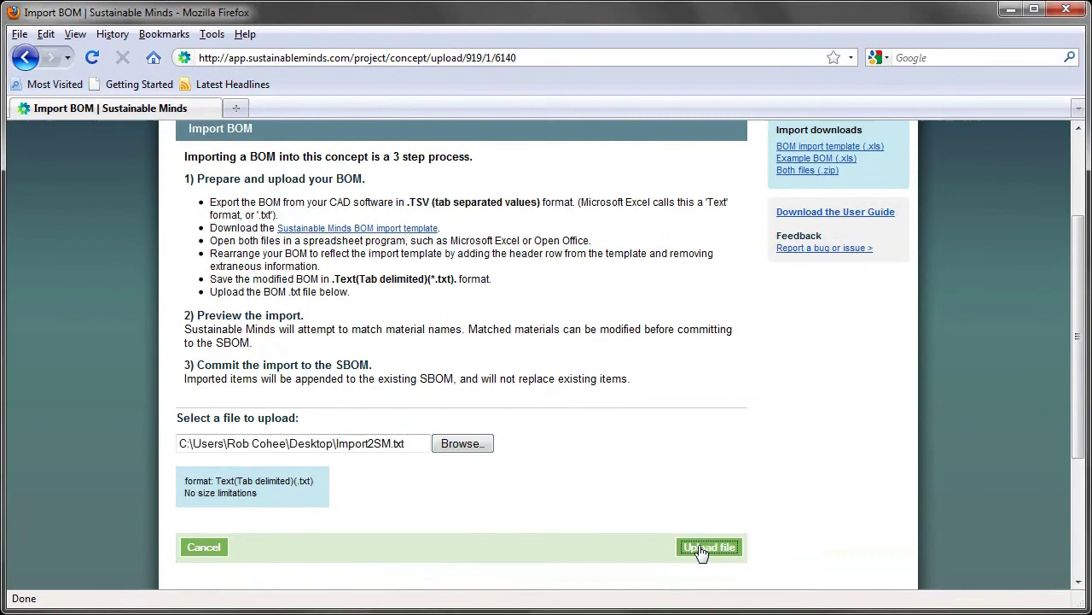
pyautogui.click(700, 549)
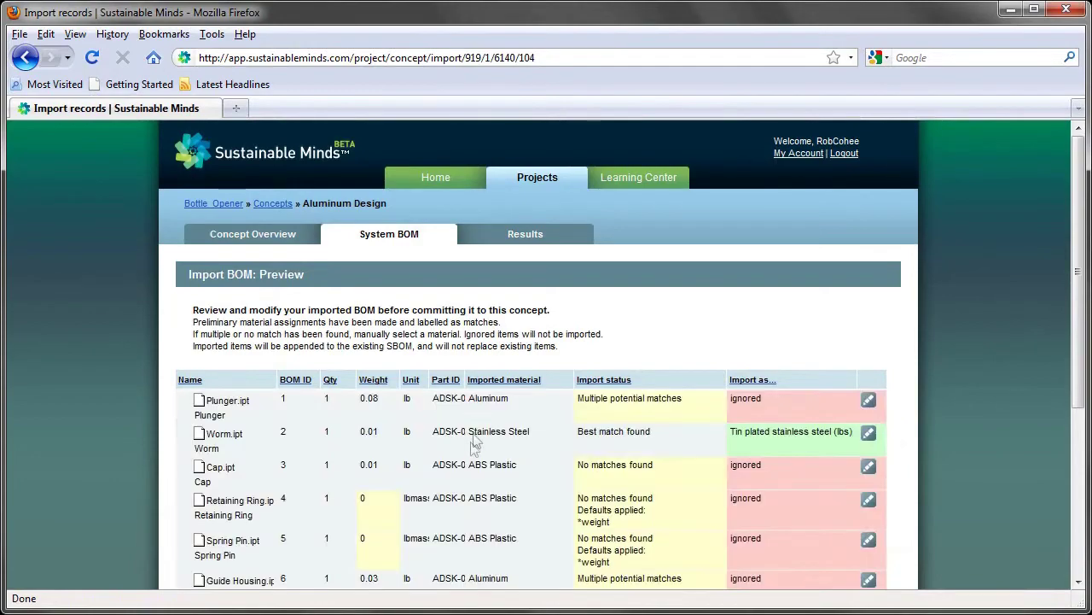
pyautogui.scroll(-2, 475, 442)
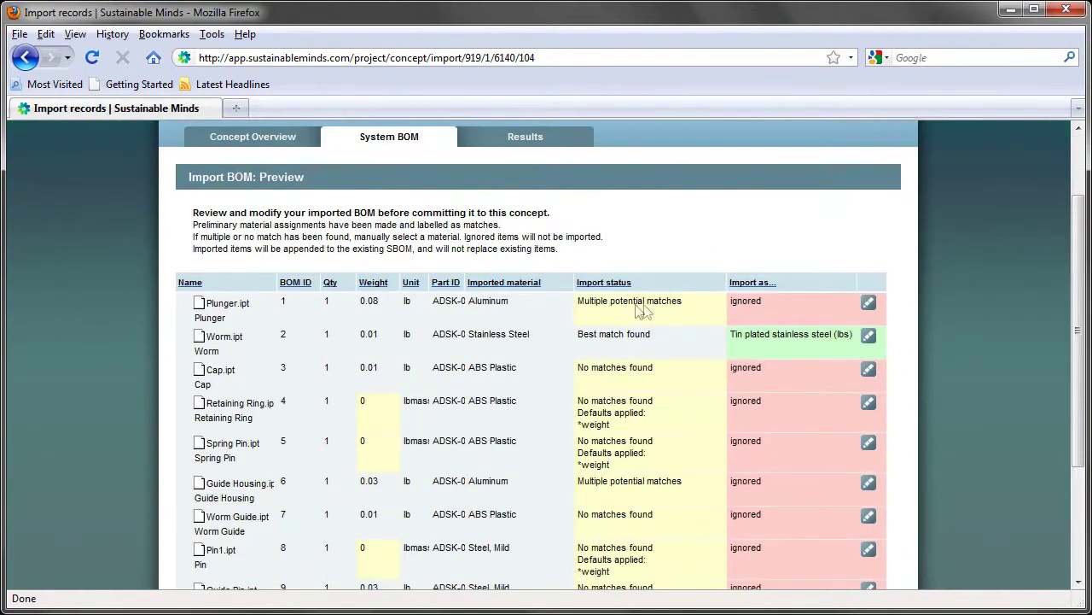
pyautogui.click(867, 304)
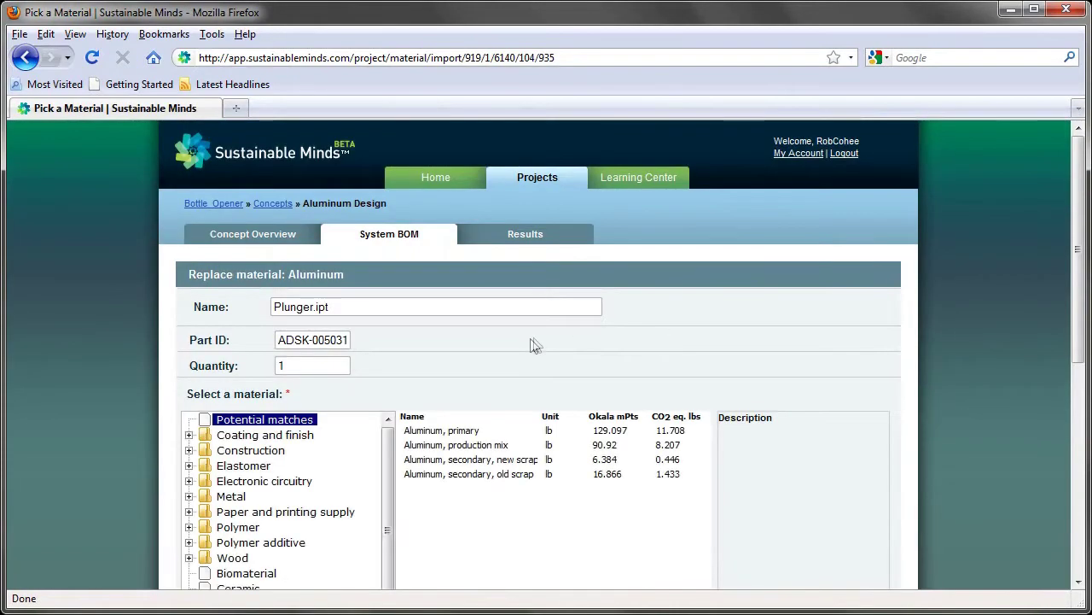
# Assign Aluminum, primary to Plunger.ipt and save it, giving a 17.904 mPts manufacturing BOM
pyautogui.scroll(-3, 529, 344)
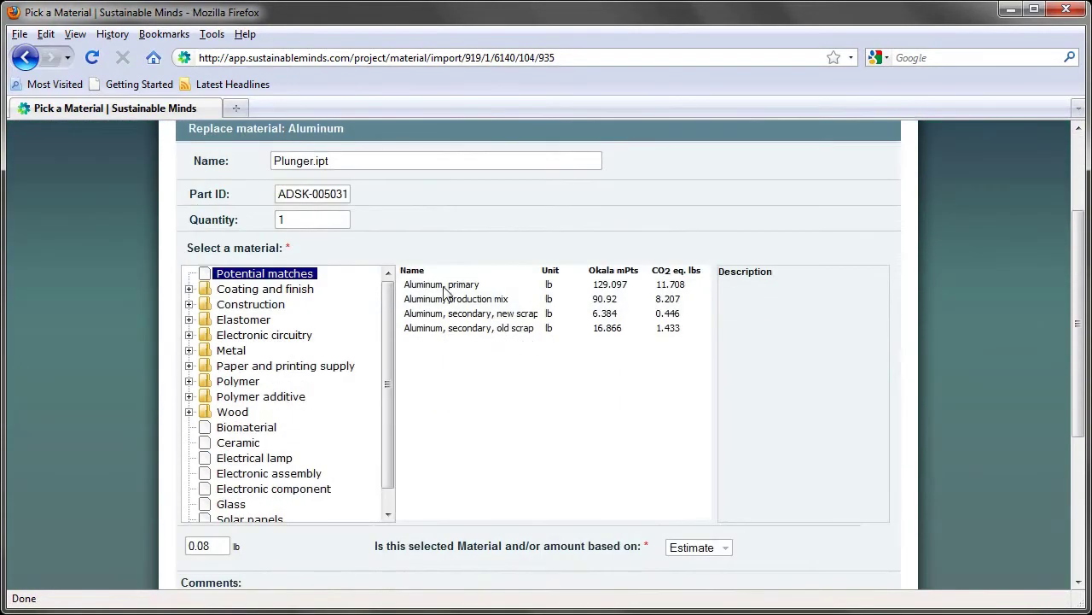
pyautogui.click(445, 286)
pyautogui.scroll(-6, 930, 367)
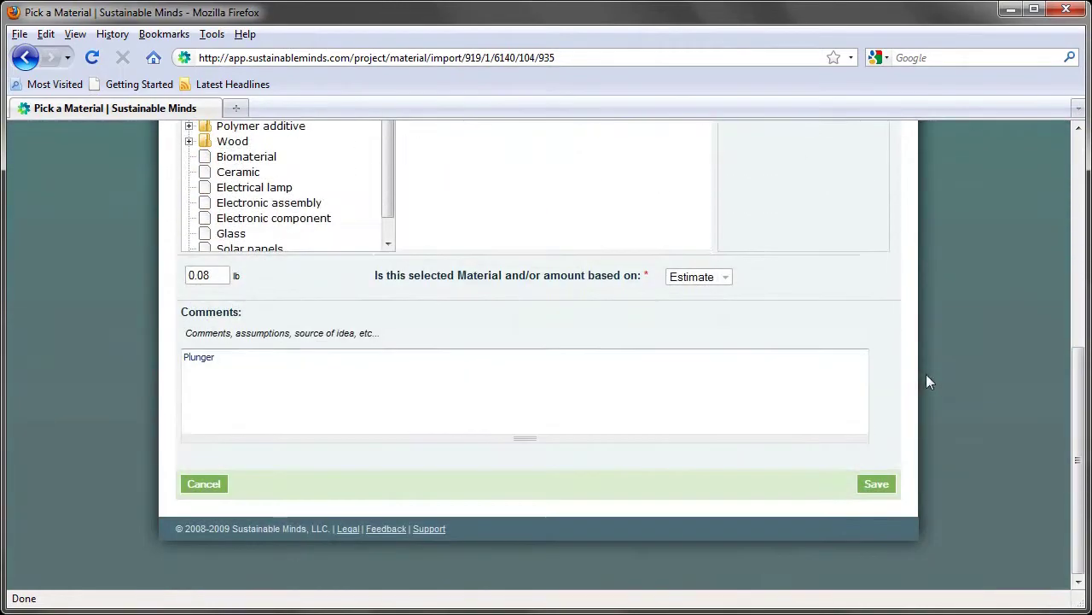
pyautogui.click(877, 484)
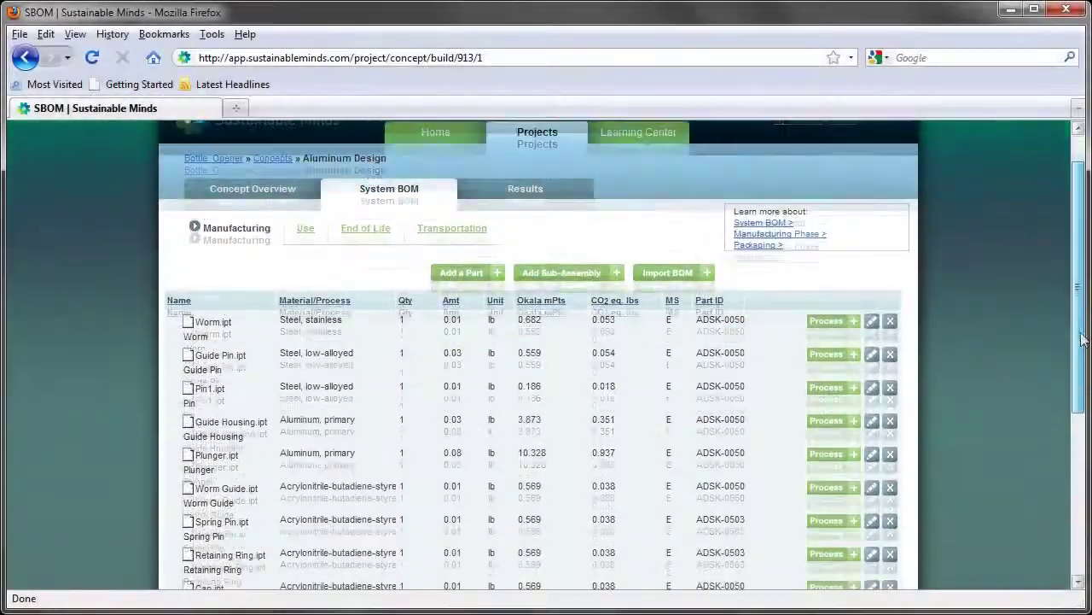
pyautogui.moveTo(1080, 310); pyautogui.dragTo(673, 224)
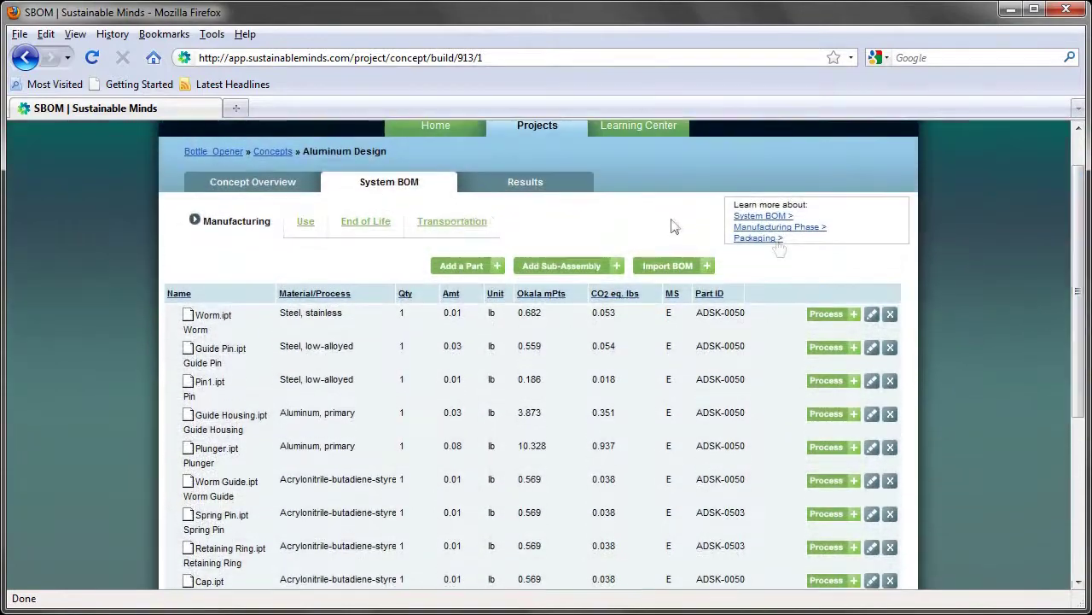
pyautogui.click(310, 224)
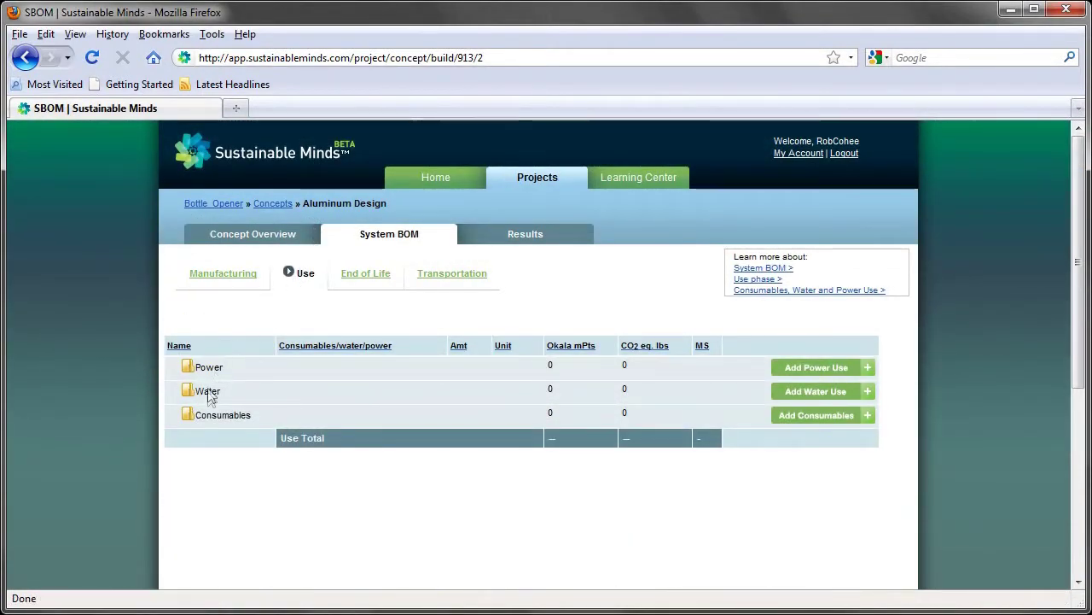
# In End of Life, expand Spring Pin and Retaining Ring to show their Recycling process
pyautogui.click(357, 275)
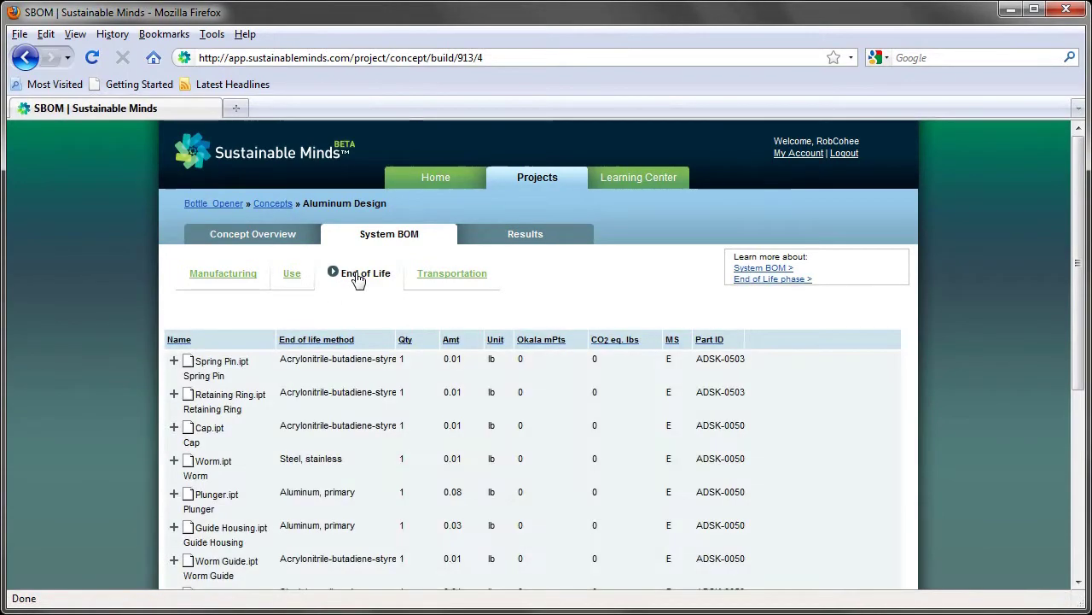
pyautogui.scroll(-1, 356, 275)
pyautogui.click(174, 313)
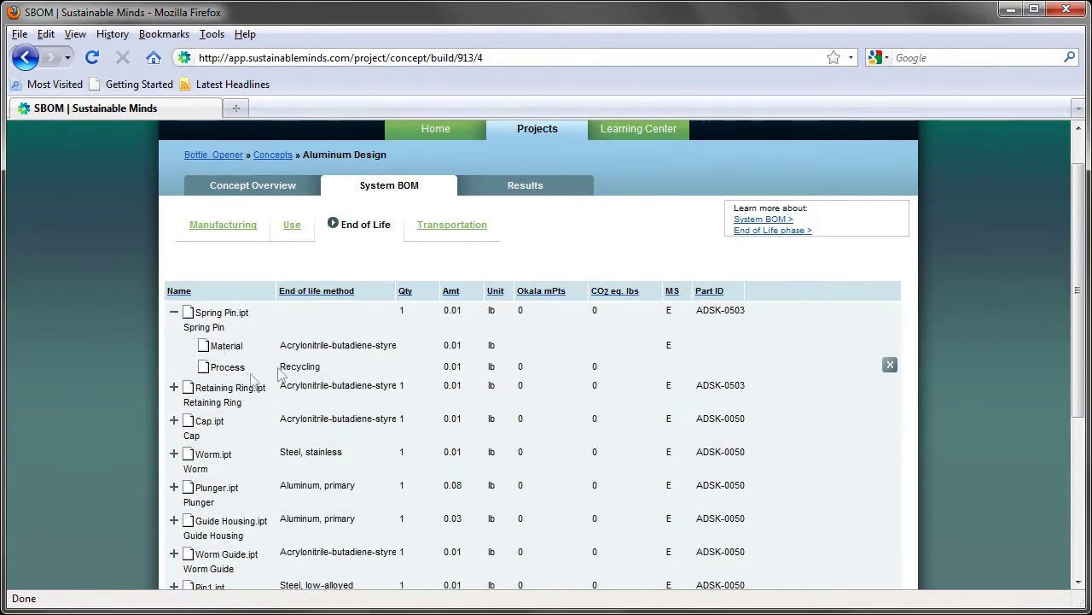
pyautogui.click(174, 388)
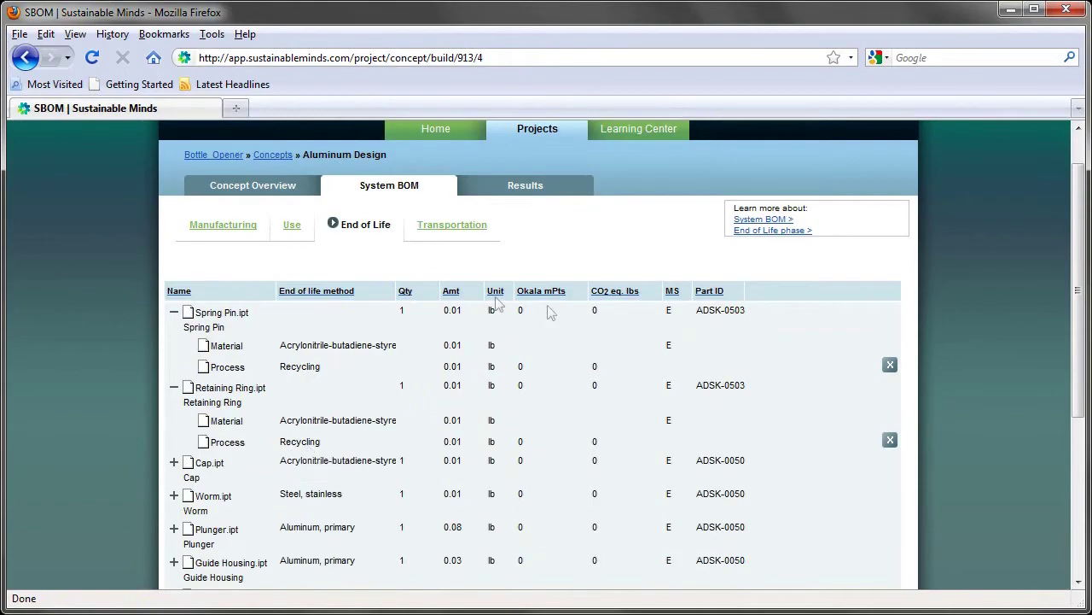
pyautogui.click(440, 232)
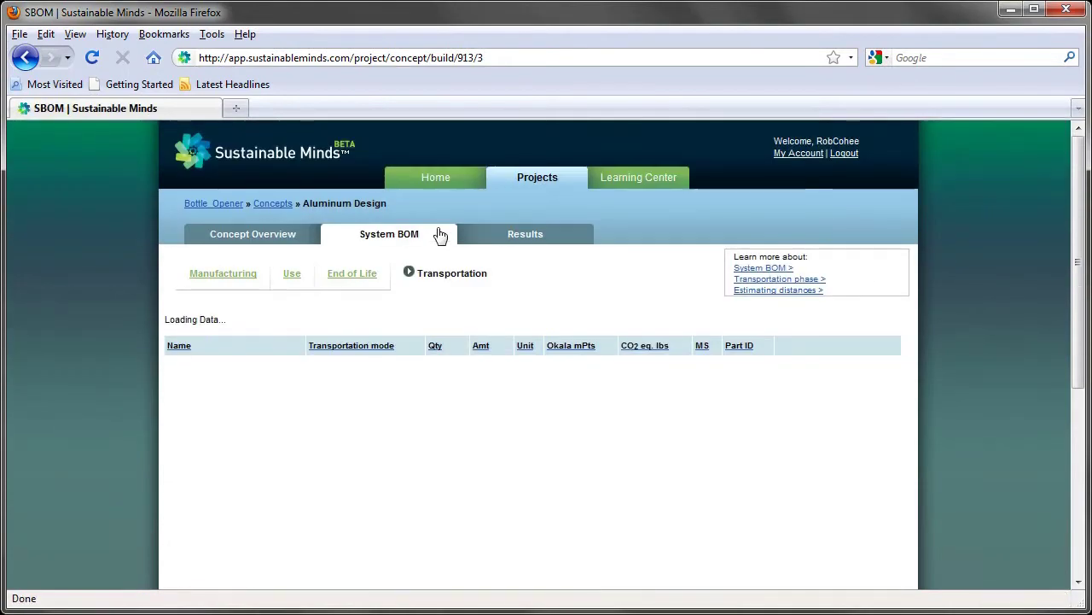
# Expand Guide Pin and start adding a road transport mode to Pin1
pyautogui.scroll(-3, 440, 234)
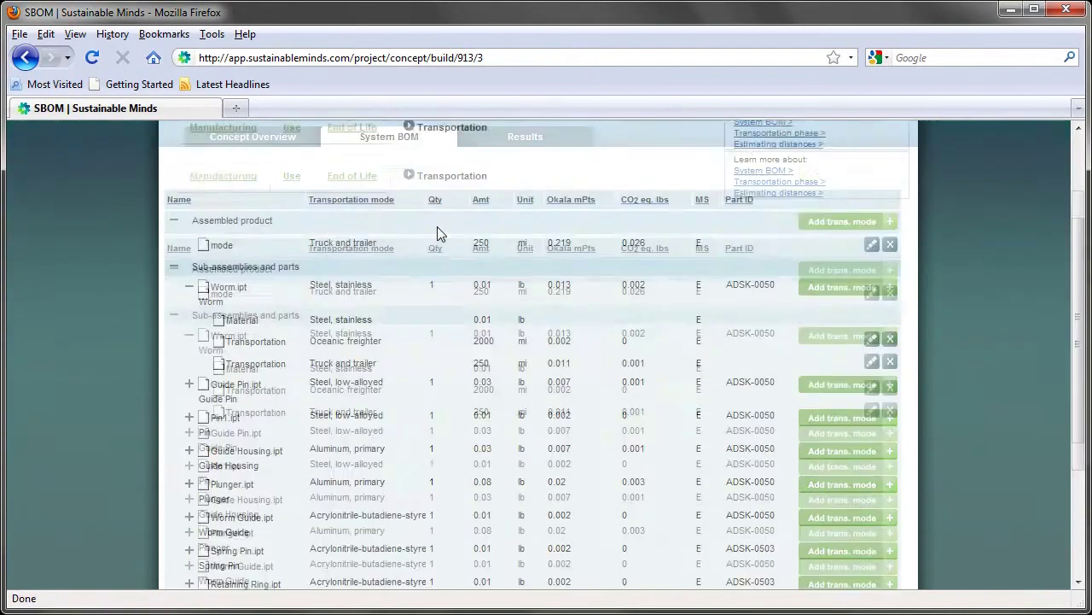
pyautogui.click(189, 335)
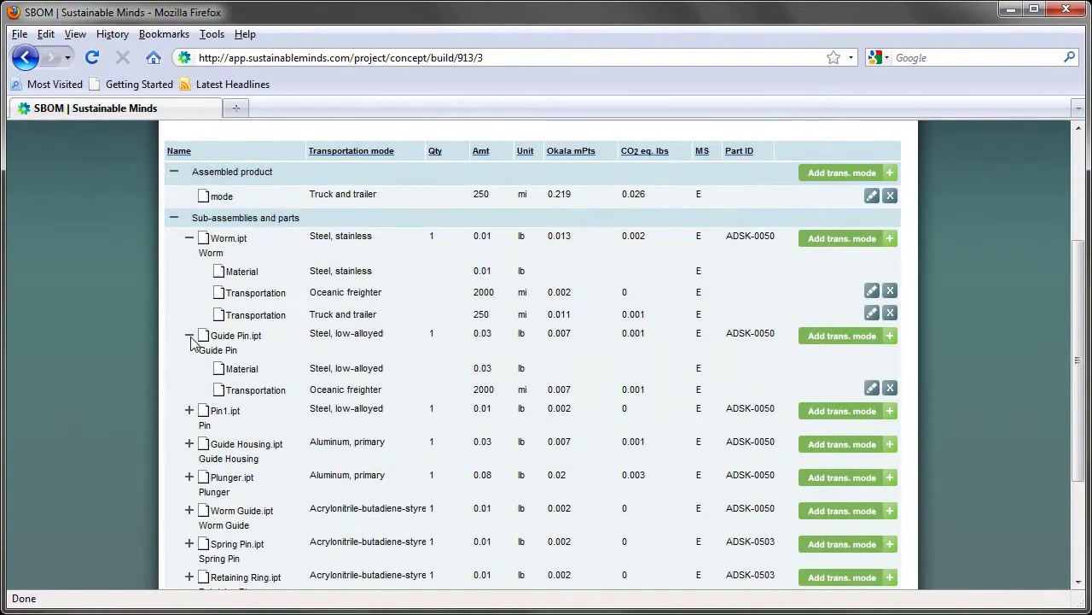
pyautogui.click(825, 412)
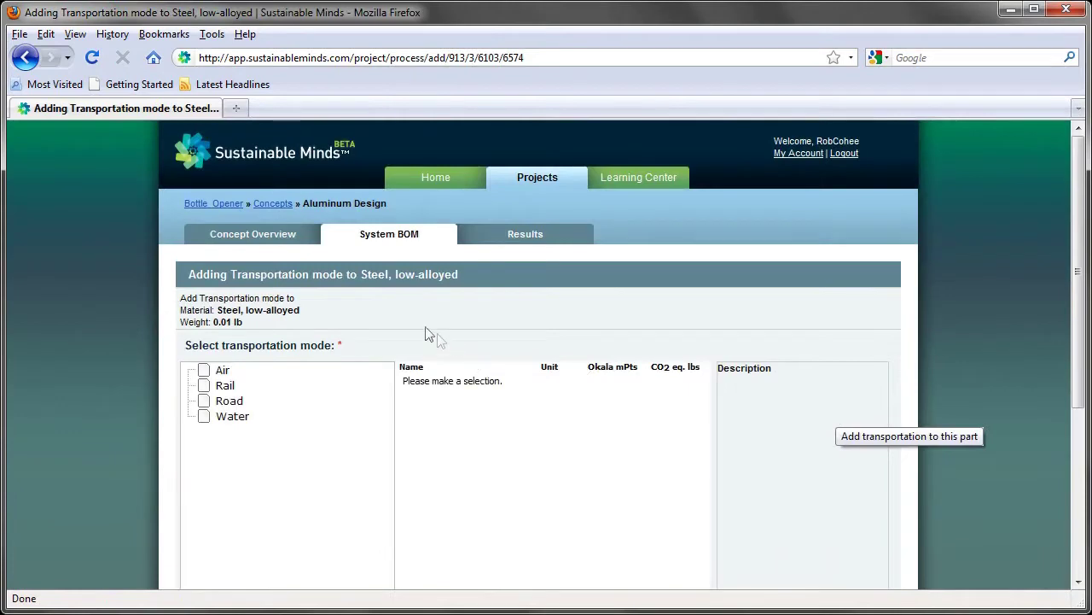
pyautogui.scroll(-2, 256, 342)
pyautogui.click(228, 303)
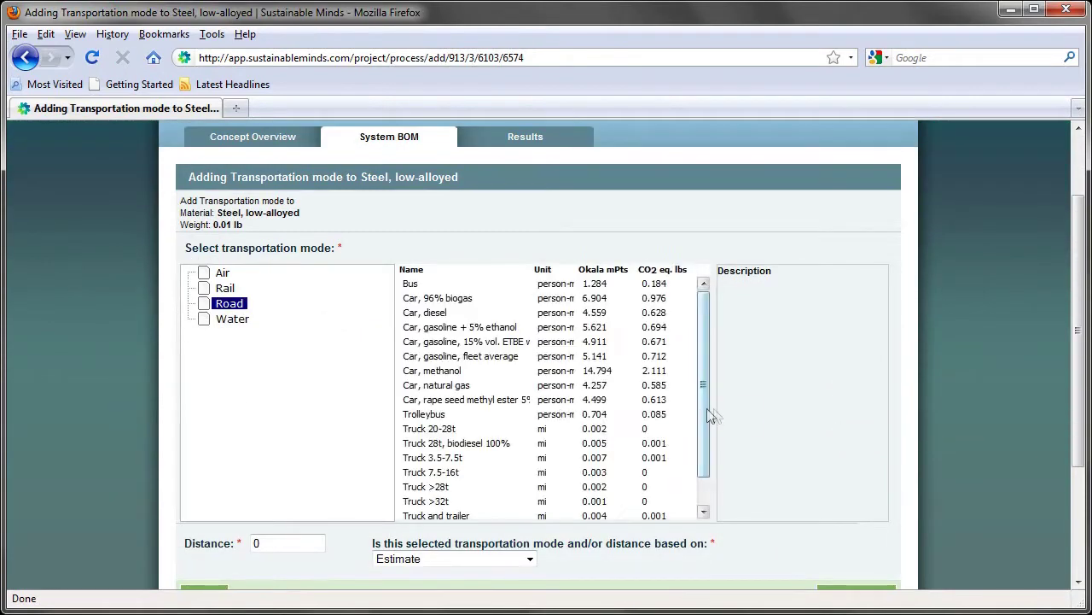
pyautogui.scroll(-1, 713, 416)
# Add a truck-and-trailer road leg of 250 miles to the SBOM
pyautogui.click(458, 487)
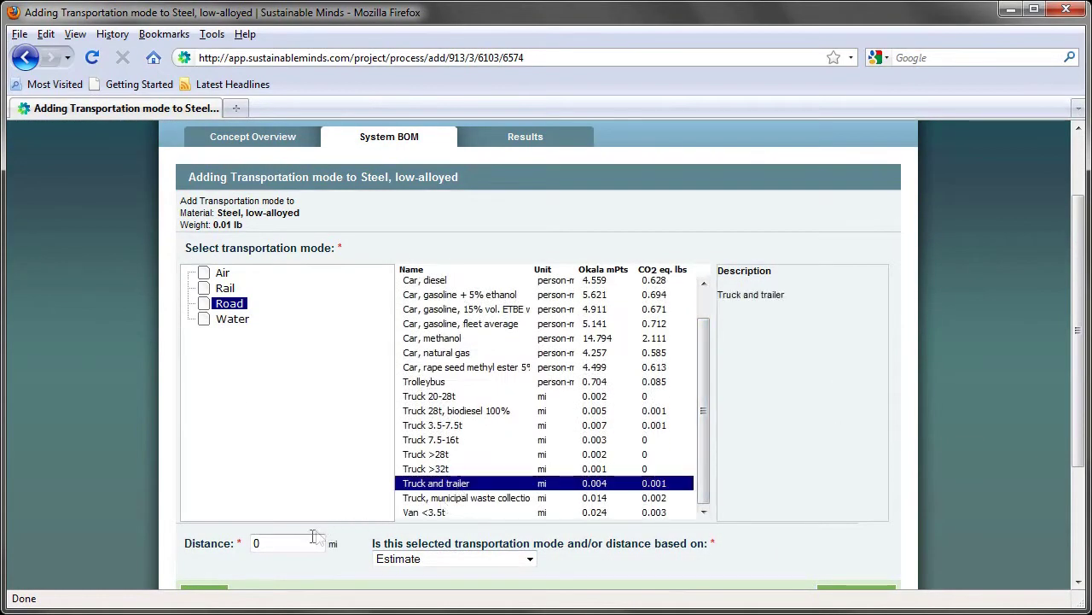
pyautogui.write('25')
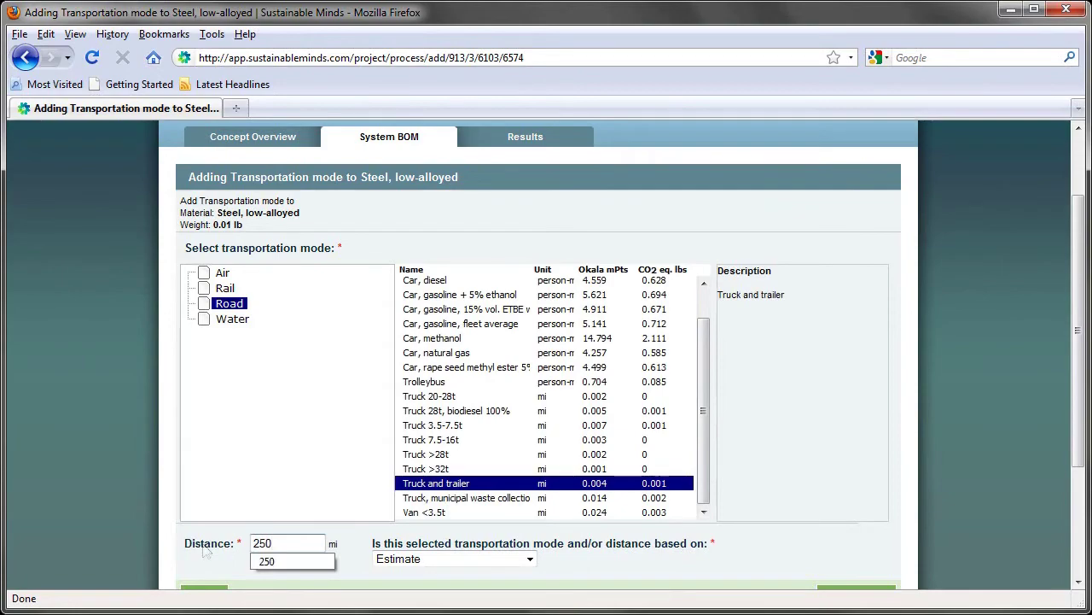
pyautogui.click(268, 561)
pyautogui.scroll(-3, 824, 518)
pyautogui.click(847, 452)
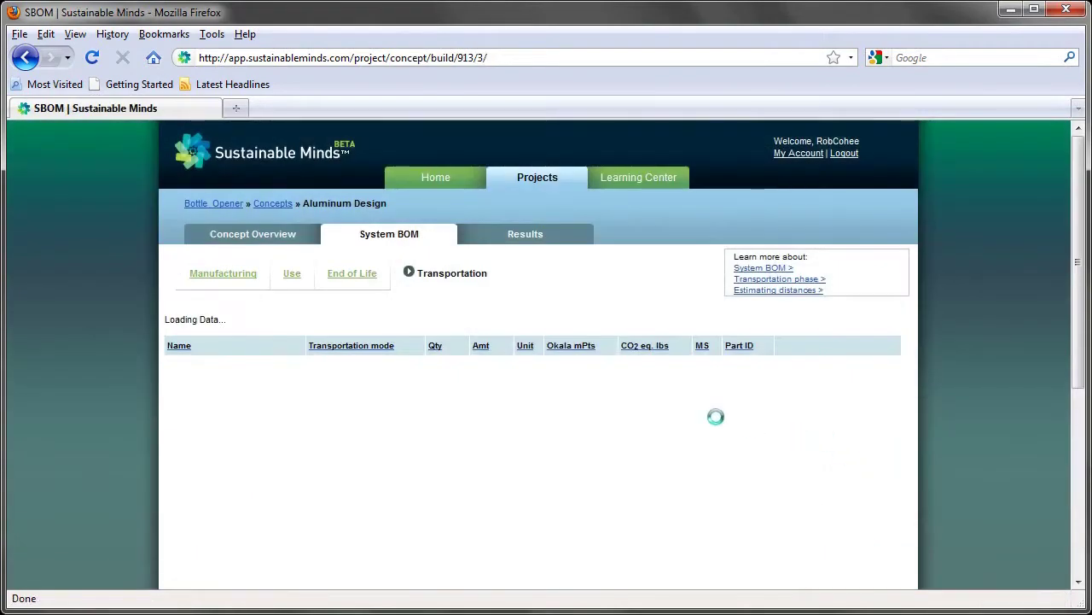
pyautogui.scroll(-3, 410, 426)
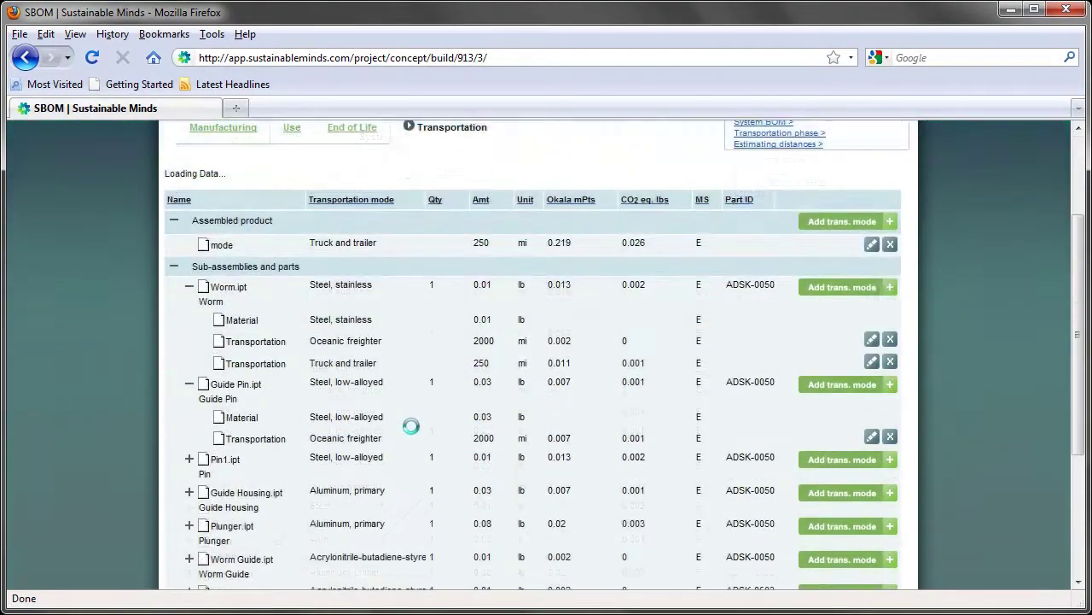
pyautogui.scroll(-3, 411, 426)
pyautogui.scroll(6, 411, 426)
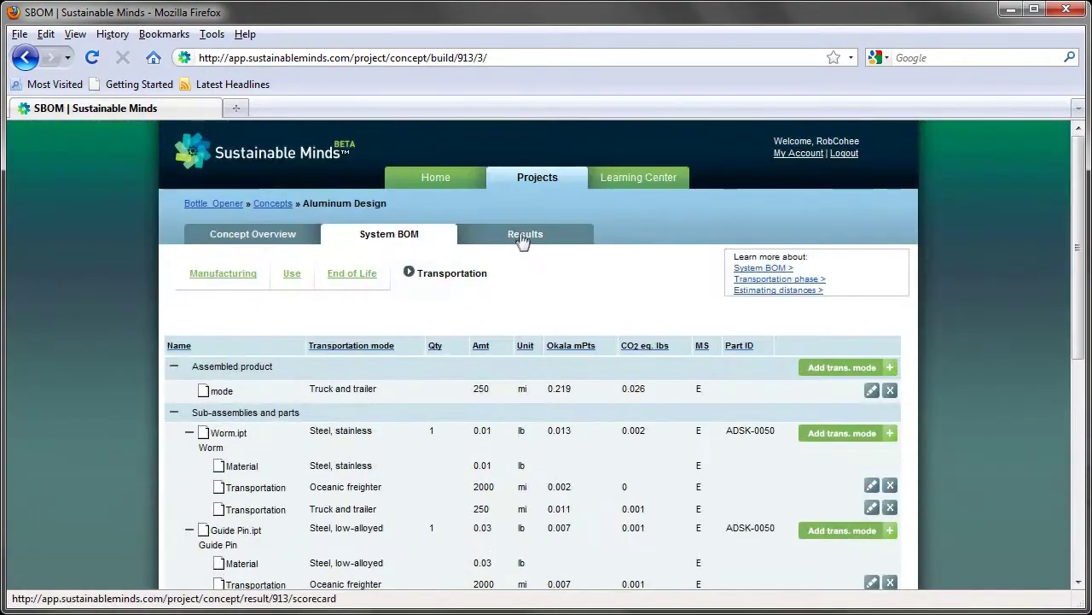
pyautogui.click(522, 239)
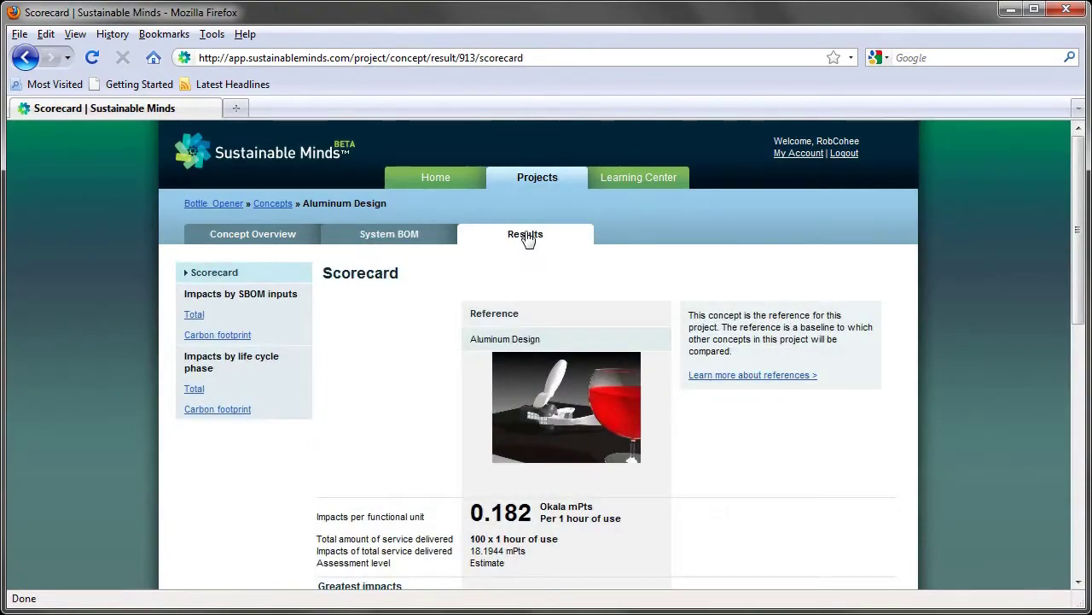
# Read the Acidification, Ecotoxicity and Global Warming impact descriptions on the scorecard
pyautogui.moveTo(1079, 286); pyautogui.dragTo(1084, 480)
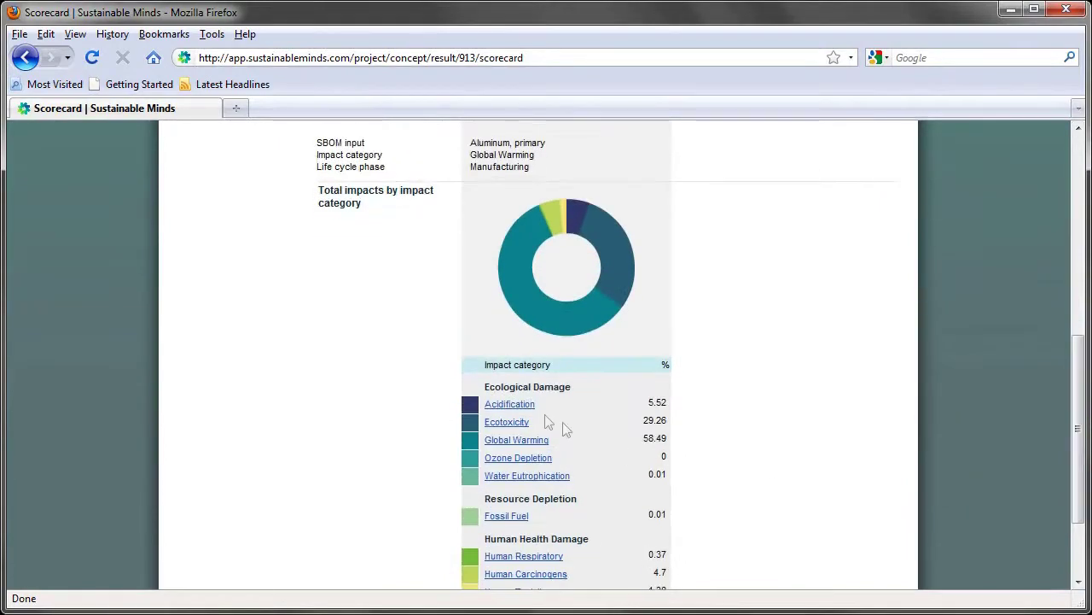
pyautogui.click(512, 405)
pyautogui.click(440, 17)
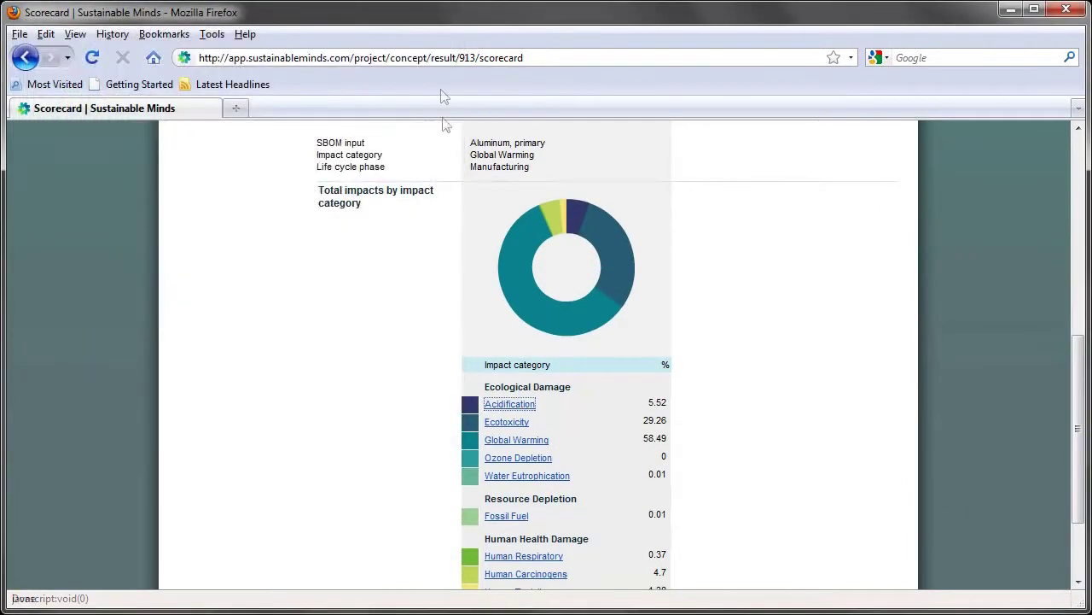
pyautogui.click(502, 424)
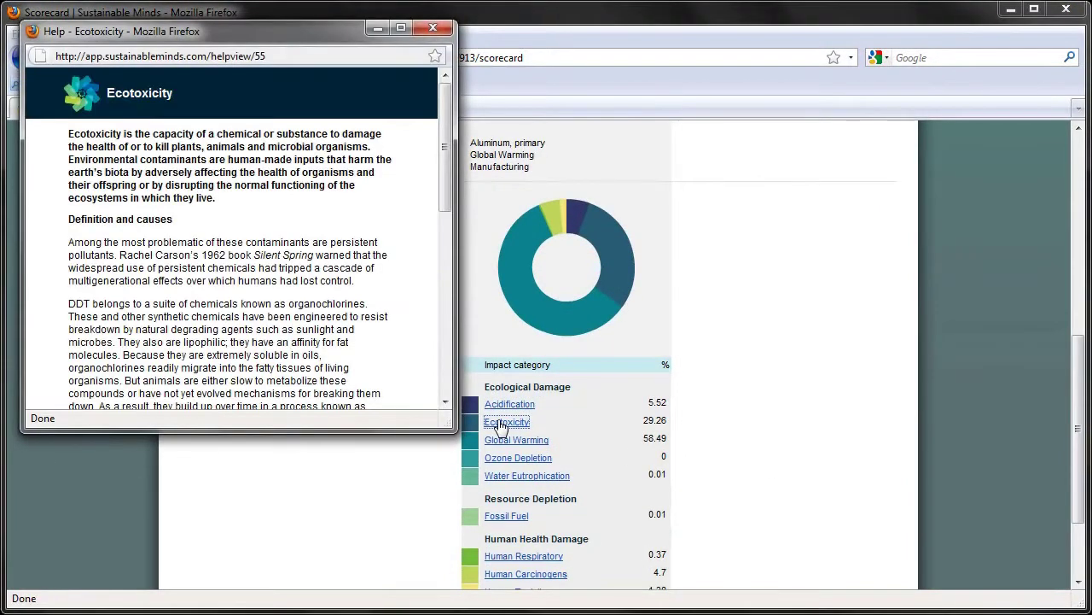
pyautogui.click(432, 27)
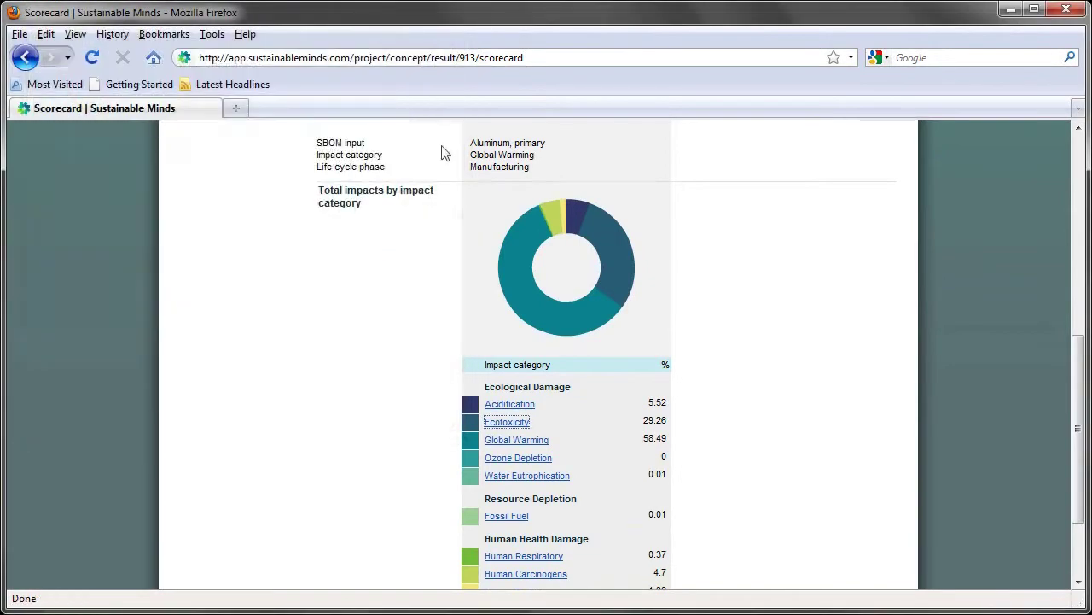
pyautogui.click(517, 441)
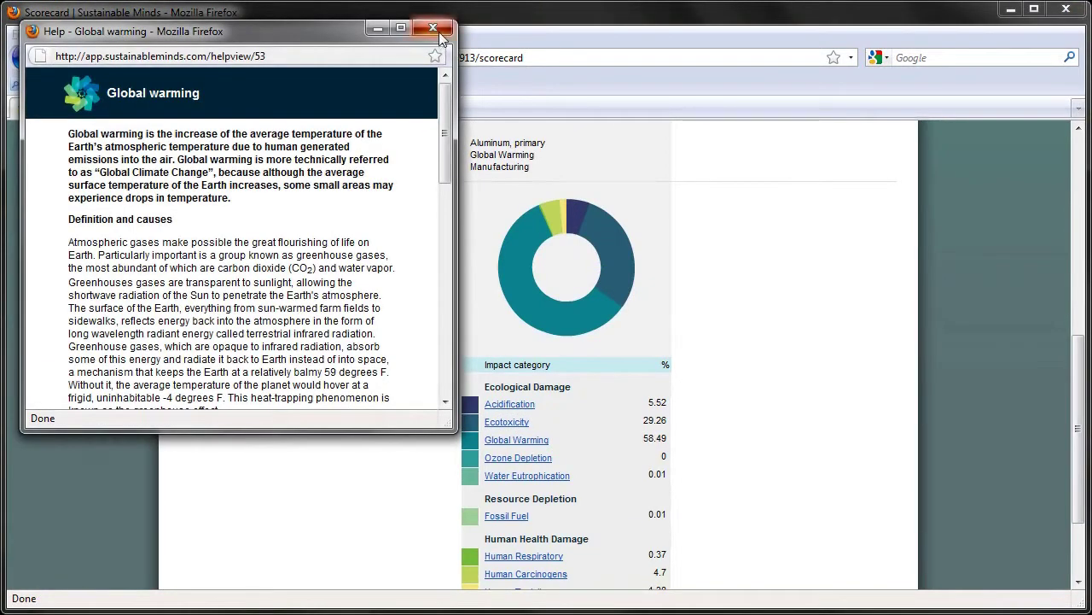
pyautogui.click(432, 27)
# Return to the Bottle_Opener concepts list and copy the Aluminum Design concept
pyautogui.scroll(-3, 998, 317)
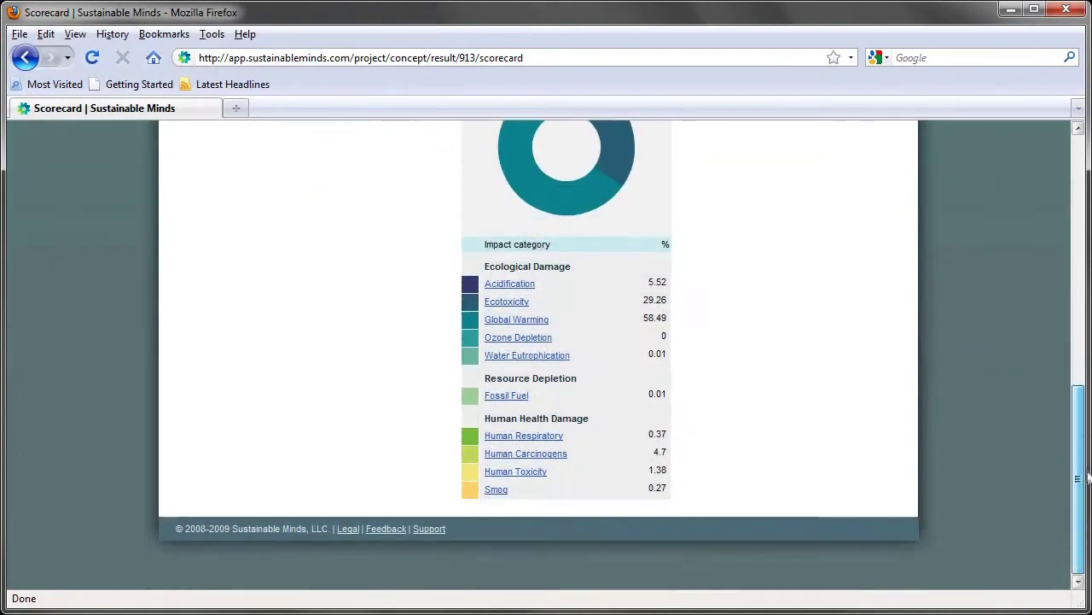
pyautogui.scroll(10, 1057, 277)
pyautogui.scroll(3, 1058, 256)
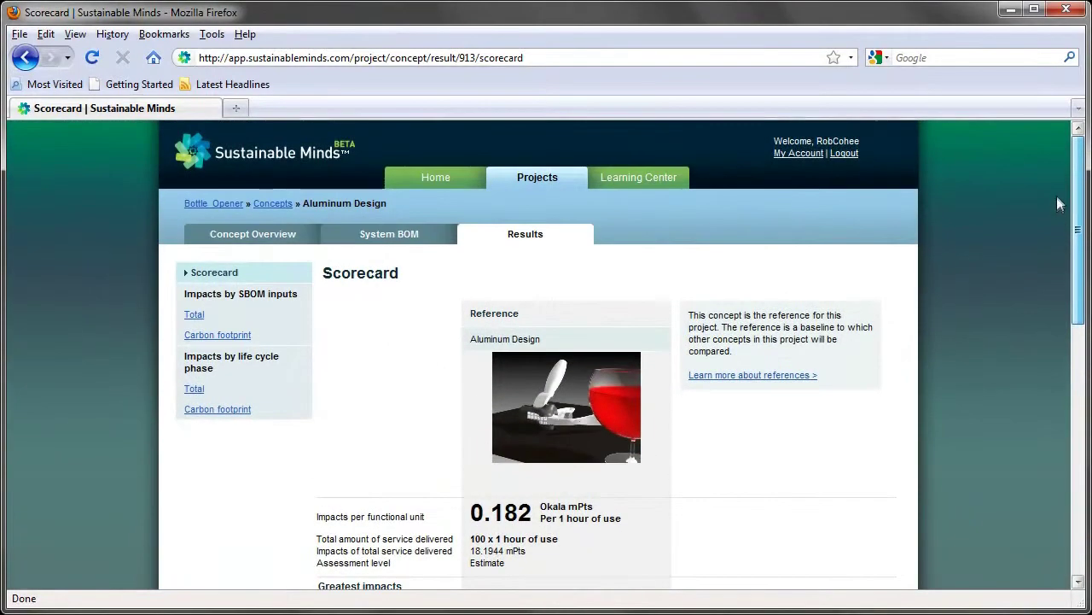
pyautogui.click(266, 207)
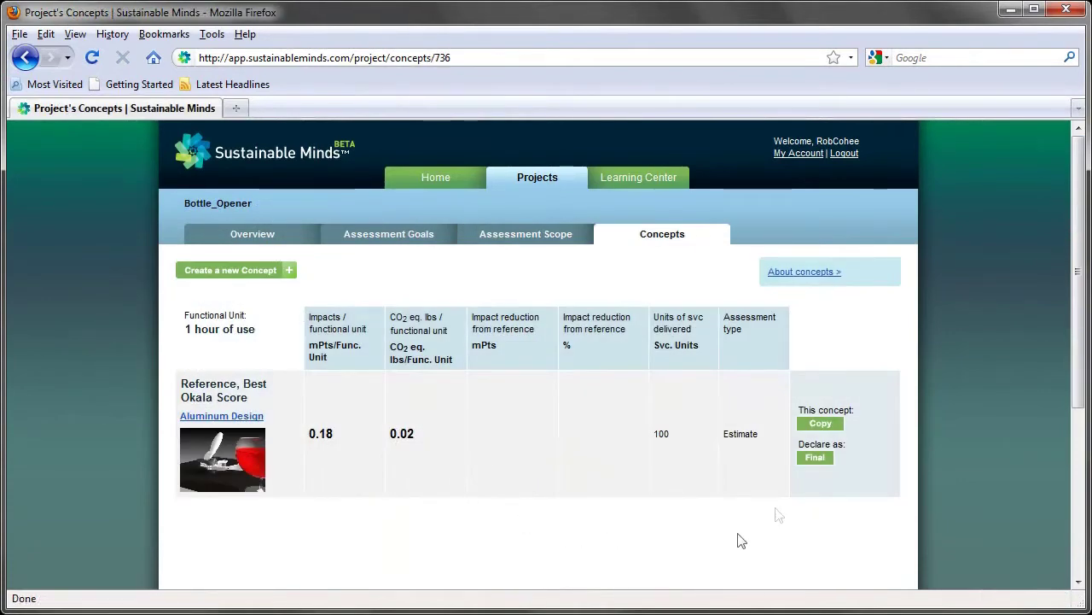
pyautogui.click(820, 423)
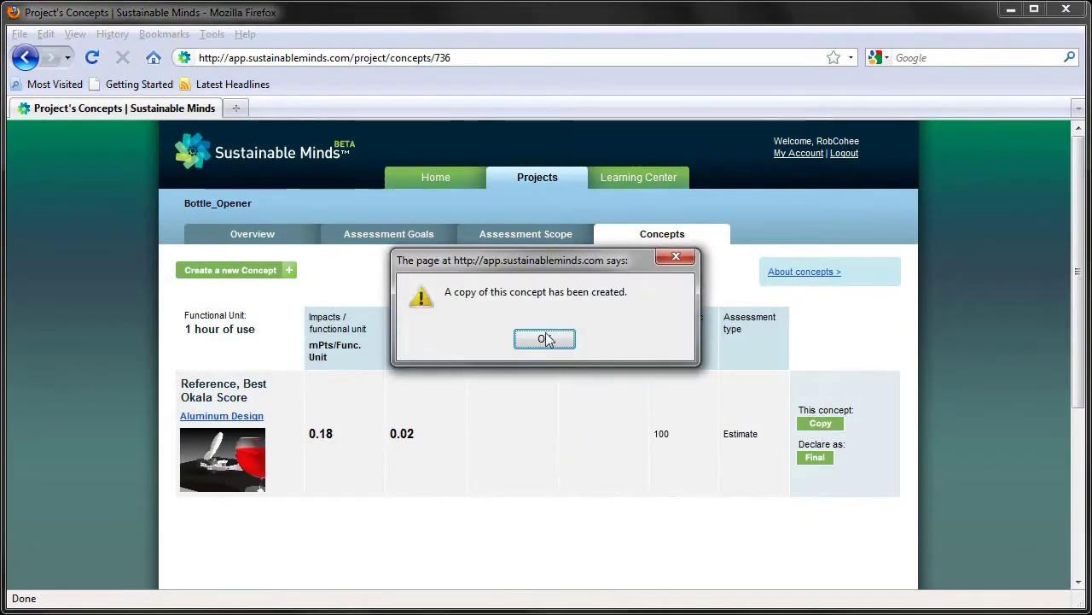
# Rename the Copy of Aluminum Design concept to 'Plastic Design', save it, and view its bill of materials
pyautogui.click(545, 339)
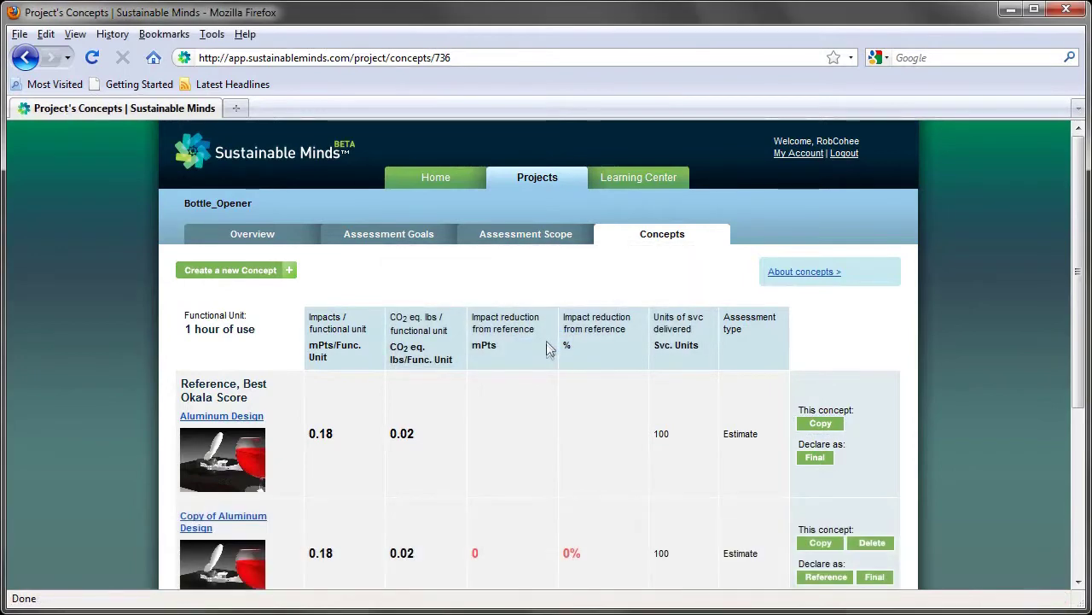
pyautogui.scroll(-2, 546, 341)
pyautogui.click(219, 420)
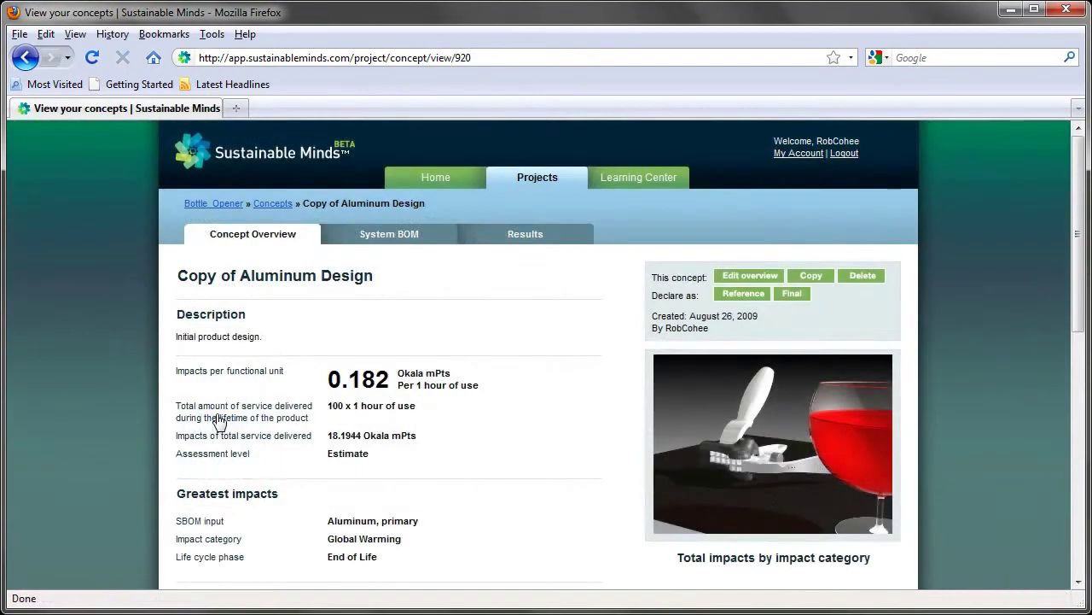
pyautogui.click(751, 276)
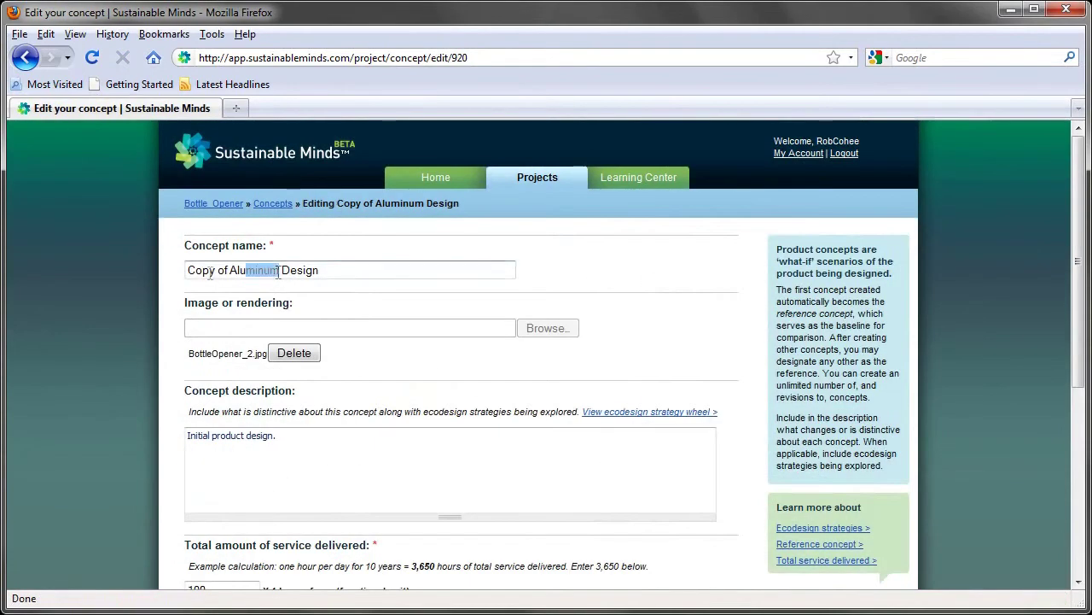
pyautogui.moveTo(277, 271); pyautogui.dragTo(113, 273)
pyautogui.write('Plastic')
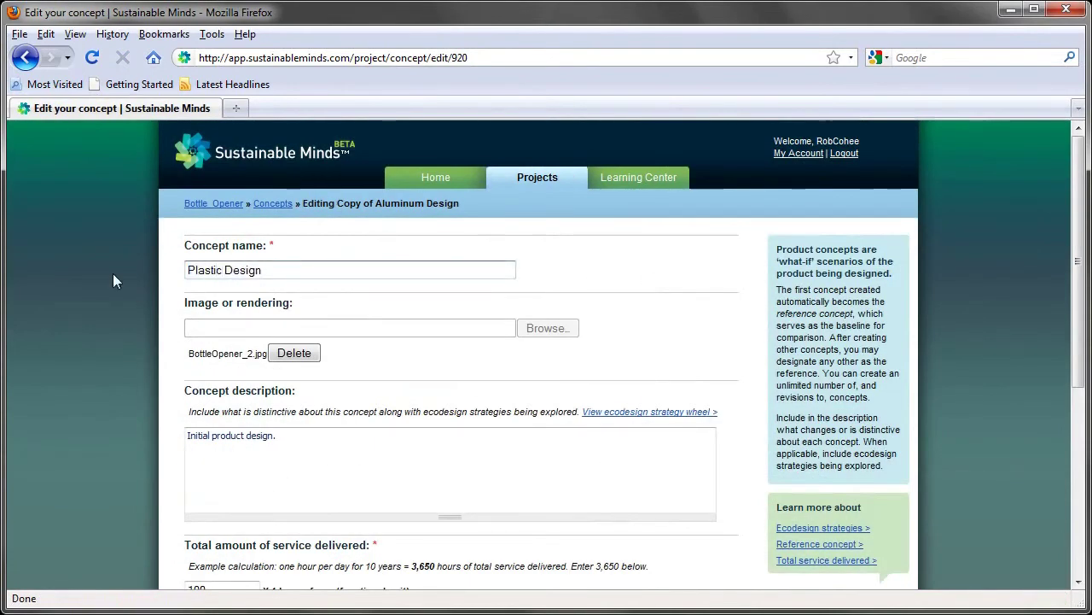
pyautogui.scroll(-5, 110, 333)
pyautogui.click(724, 487)
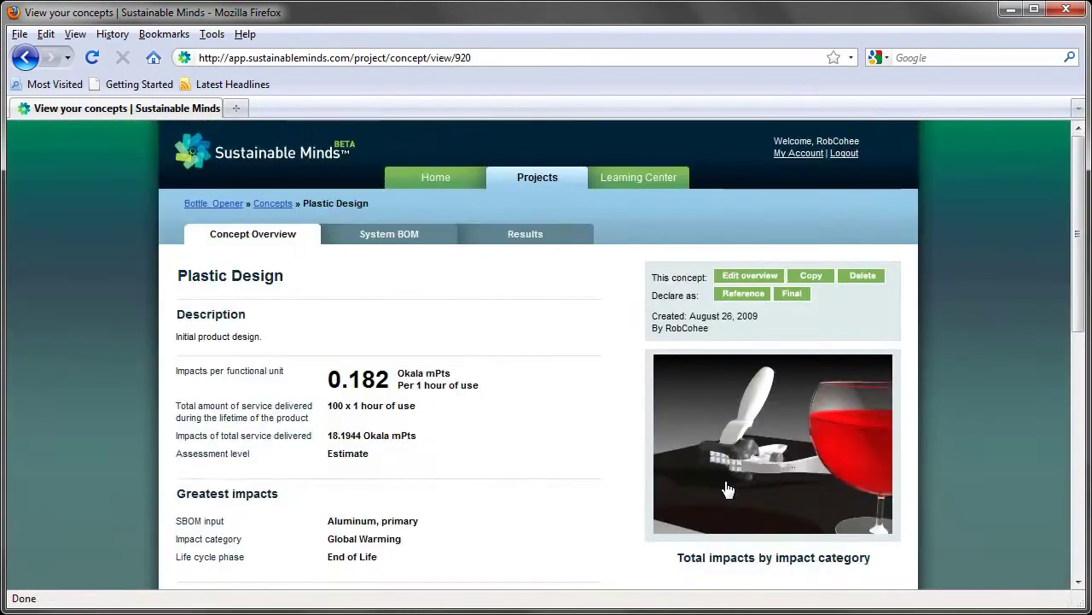
pyautogui.click(405, 237)
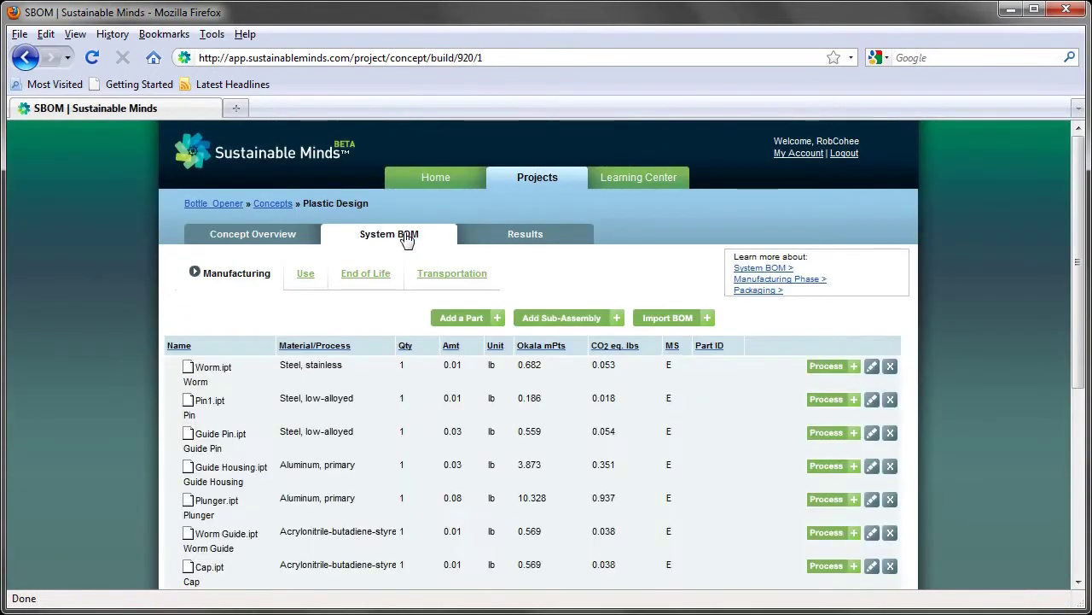
# Switch the Guide Housing material to Acrylonitrile-butadiene-styrene from Polymer > Thermoplastic
pyautogui.scroll(-1, 270, 418)
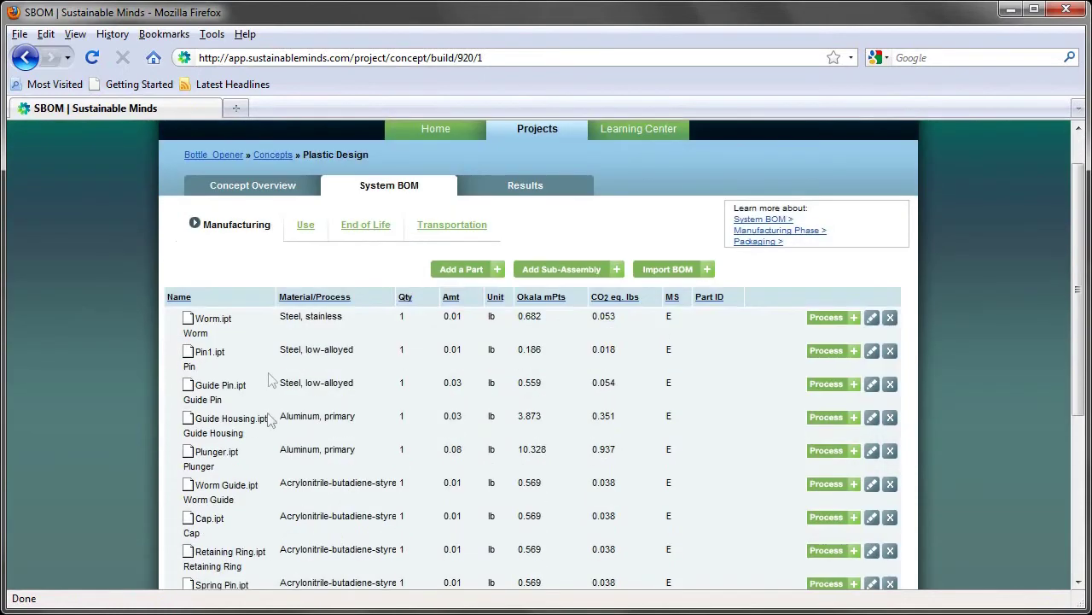
pyautogui.click(872, 419)
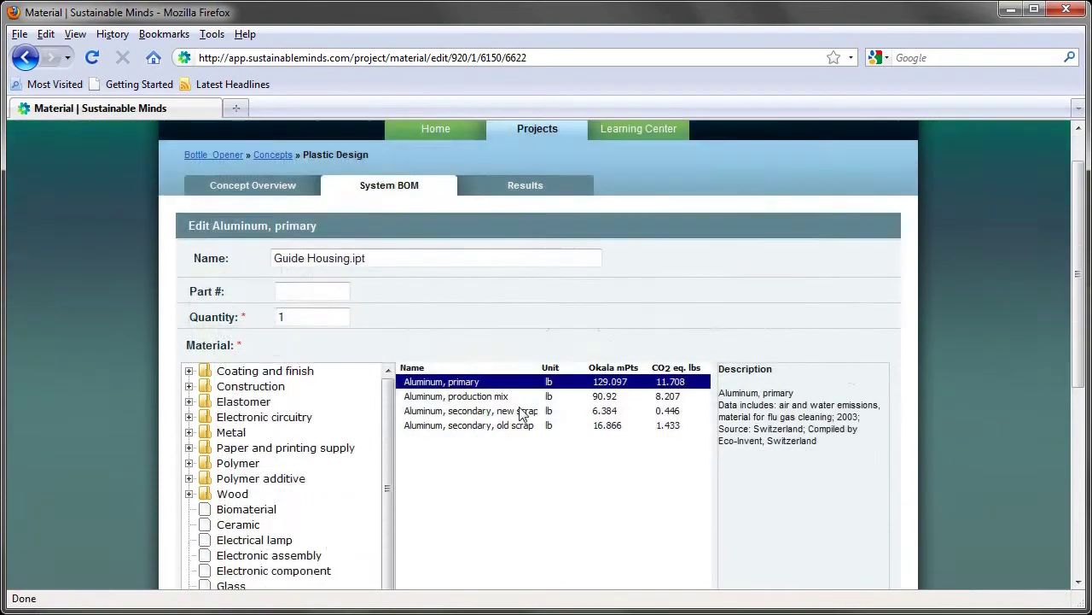
pyautogui.scroll(-2, 523, 415)
pyautogui.click(188, 427)
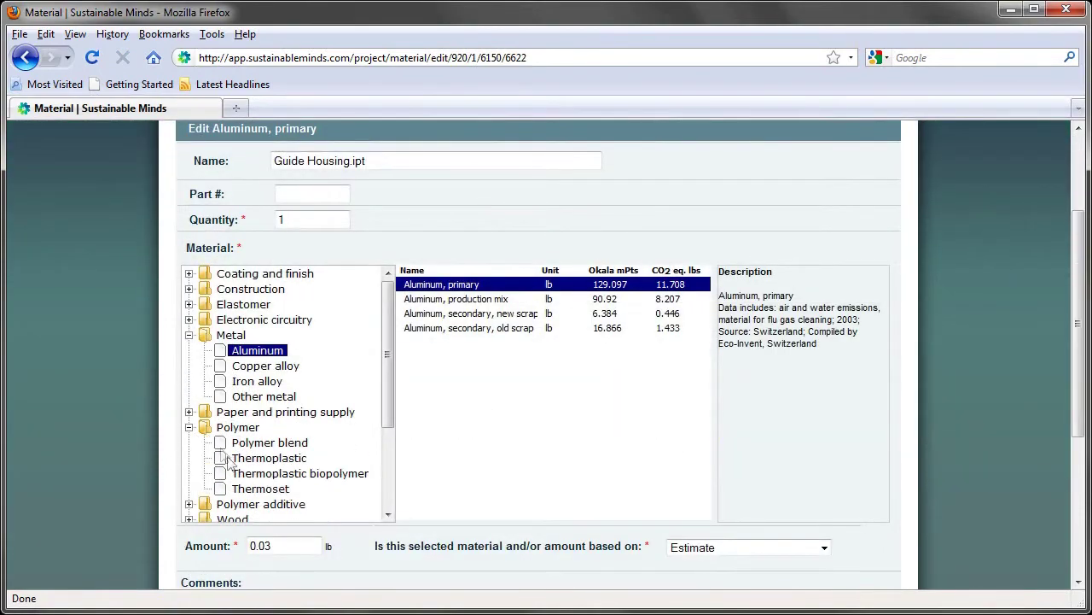
pyautogui.click(256, 458)
pyautogui.click(444, 286)
pyautogui.scroll(-4, 939, 367)
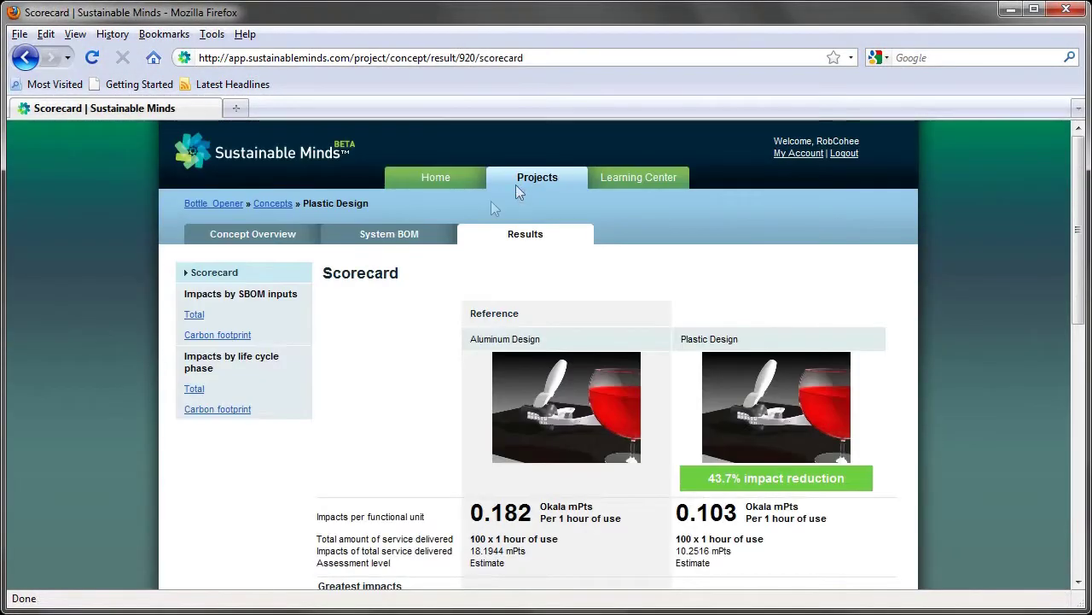
# Inspect Plastic Design's Total impacts by SBOM inputs, then go back to the Concepts list
pyautogui.moveTo(1080, 254); pyautogui.dragTo(999, 278)
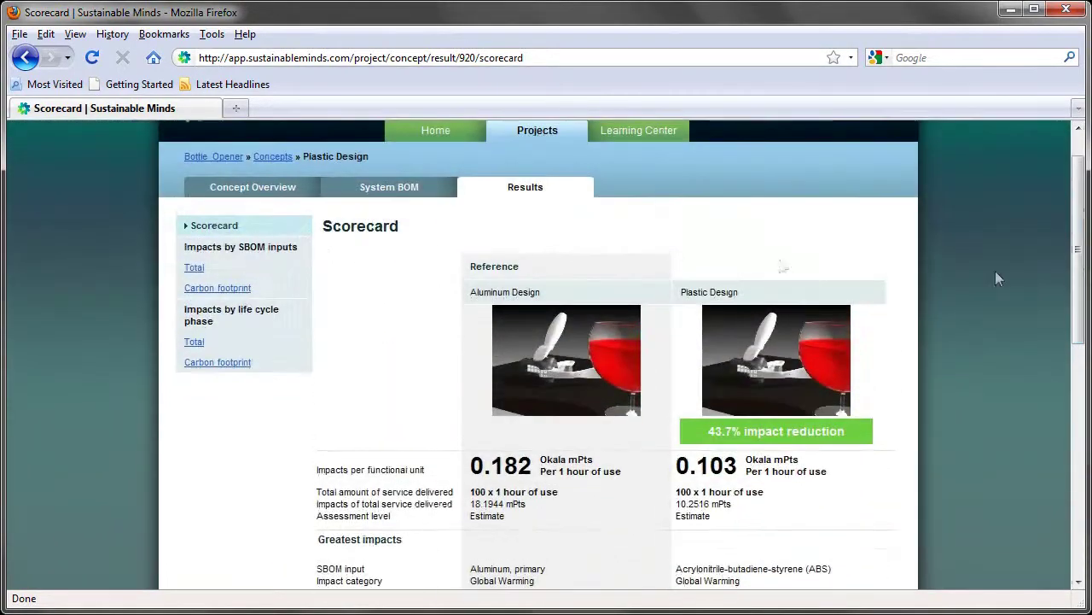
pyautogui.click(194, 267)
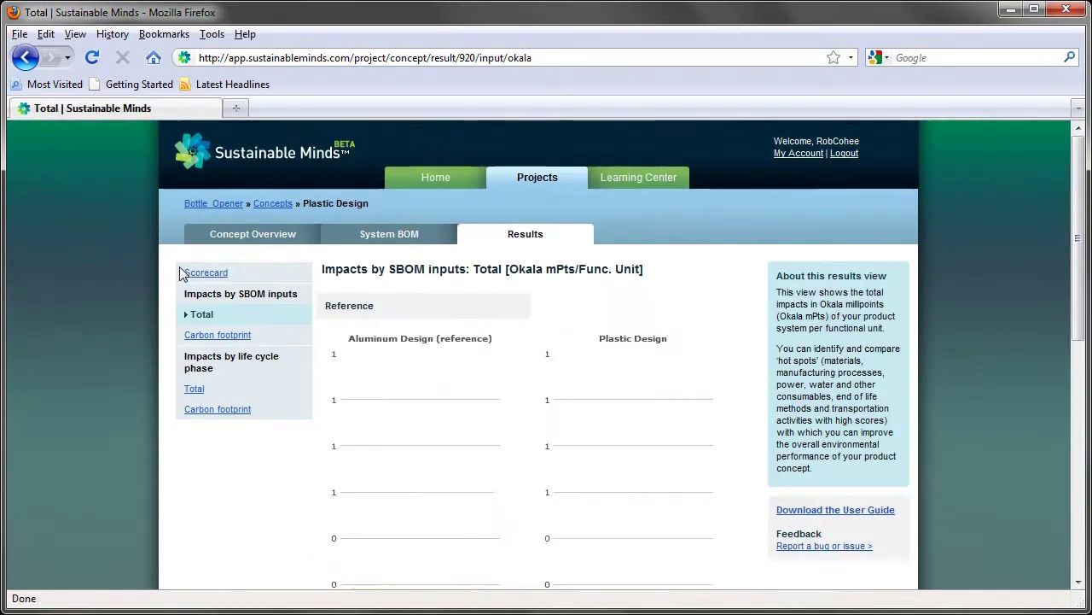
pyautogui.moveTo(1089, 278); pyautogui.dragTo(1088, 407)
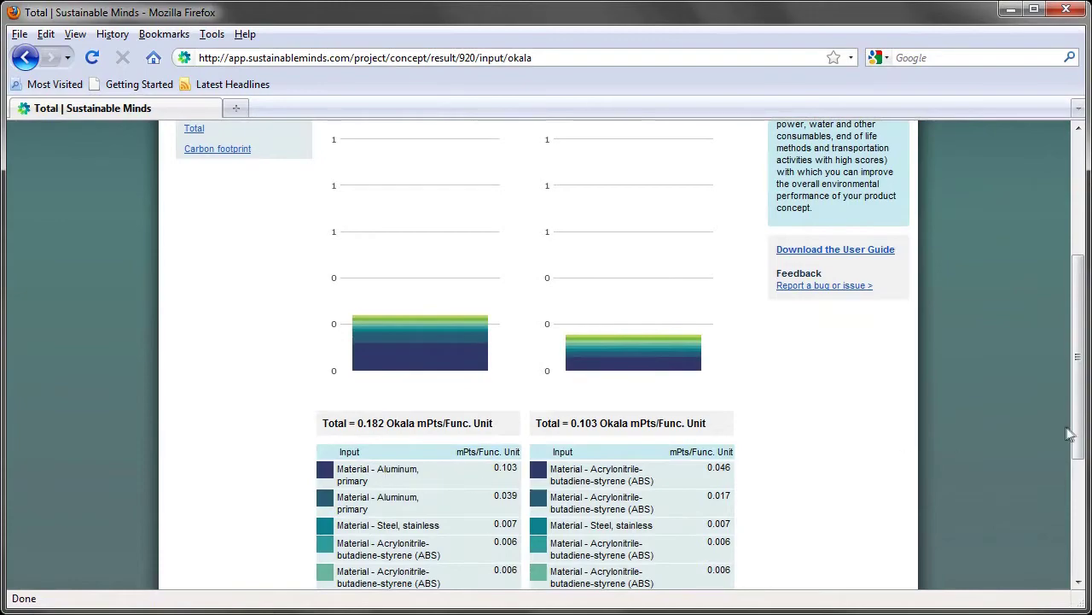
pyautogui.scroll(5, 1069, 434)
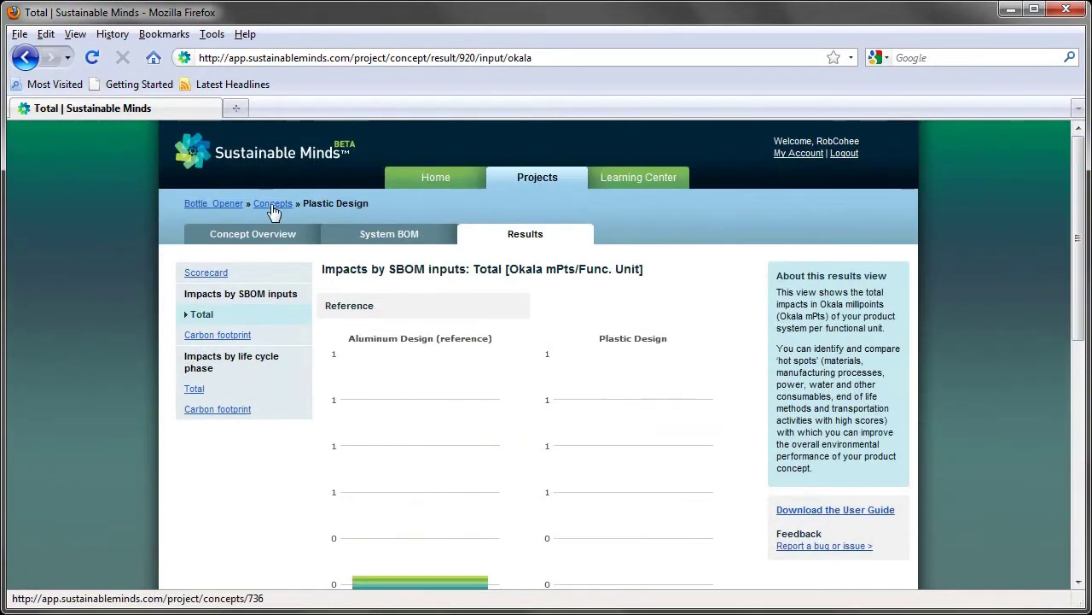
pyautogui.click(273, 205)
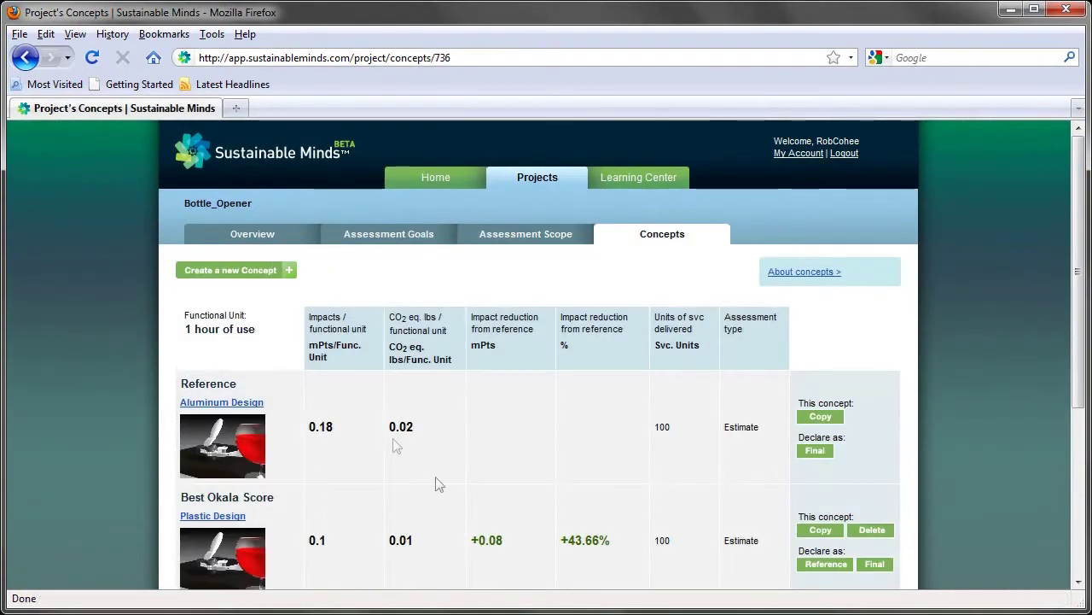
# Copy Aluminum Design, rename the copy 'Recycled Aluminum Design', save it, and view its bill of materials
pyautogui.click(819, 419)
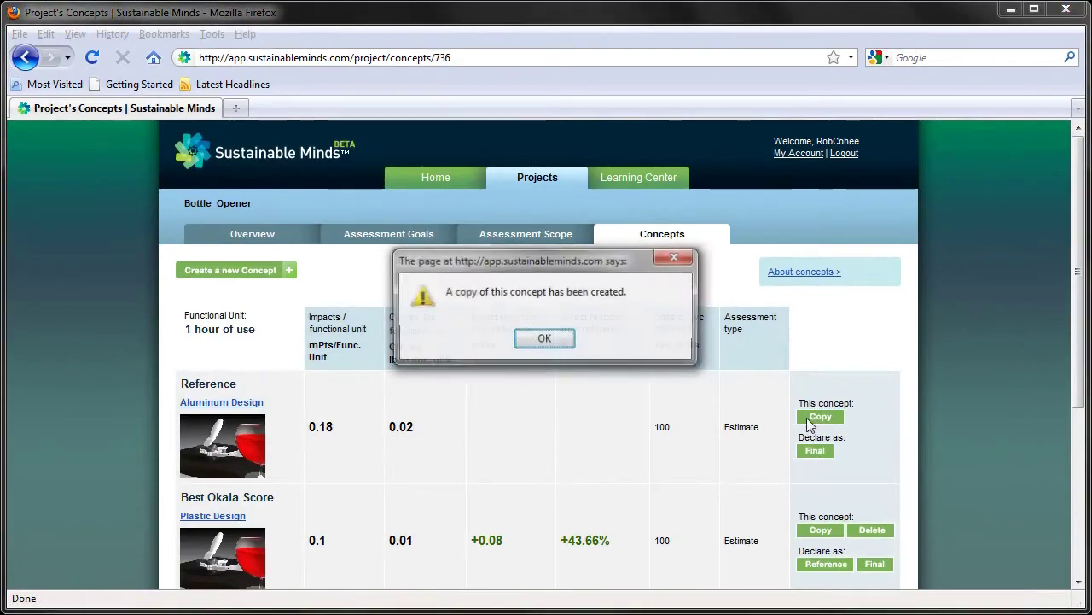
pyautogui.click(545, 336)
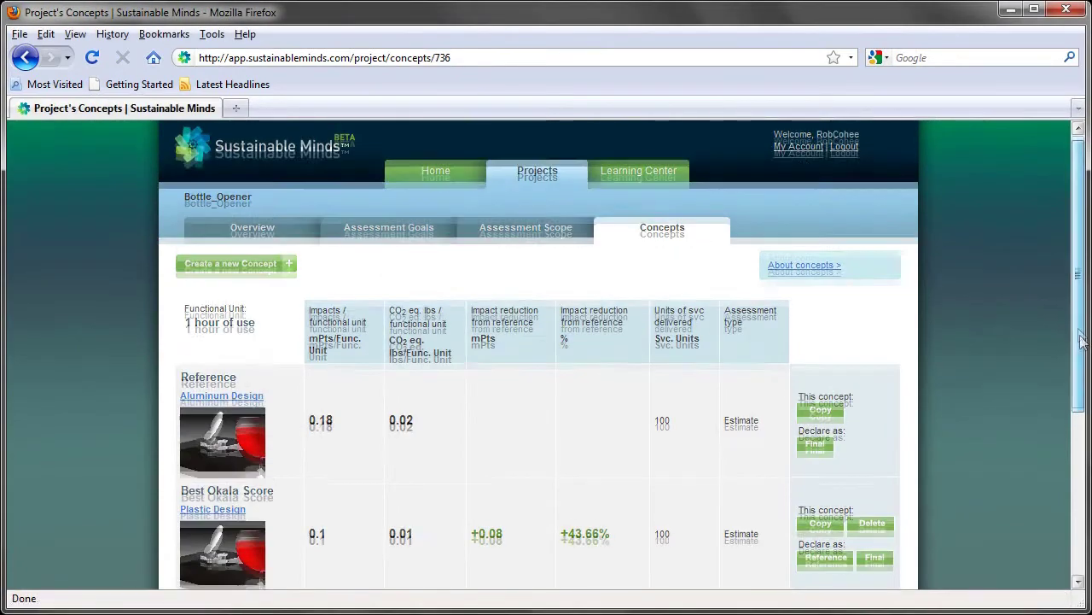
pyautogui.scroll(-4, 547, 384)
pyautogui.click(211, 428)
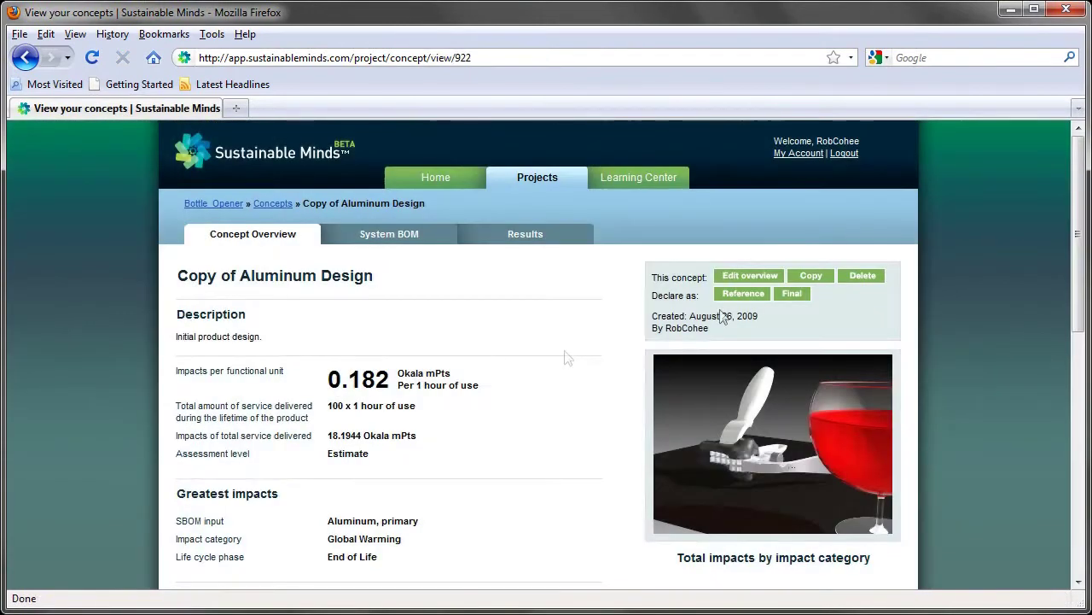
pyautogui.click(732, 282)
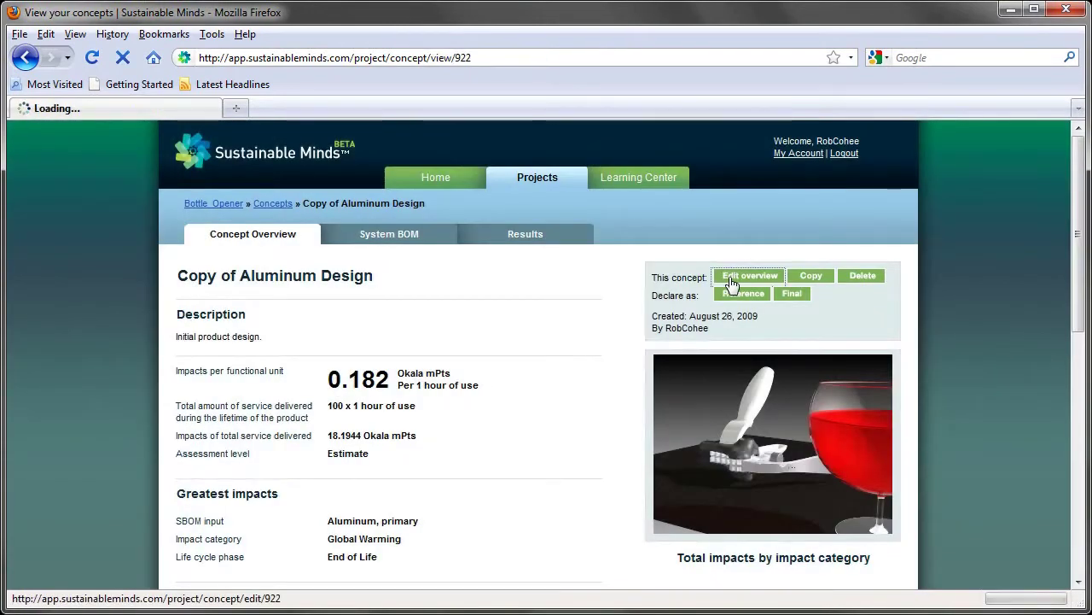
pyautogui.moveTo(226, 269); pyautogui.dragTo(156, 280)
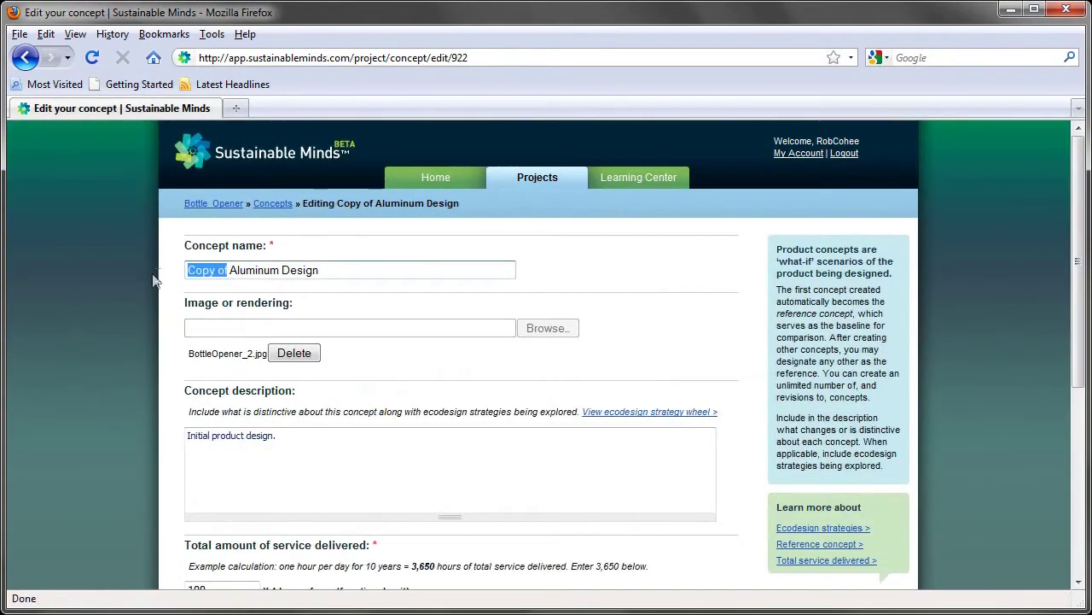
pyautogui.write('Recycled')
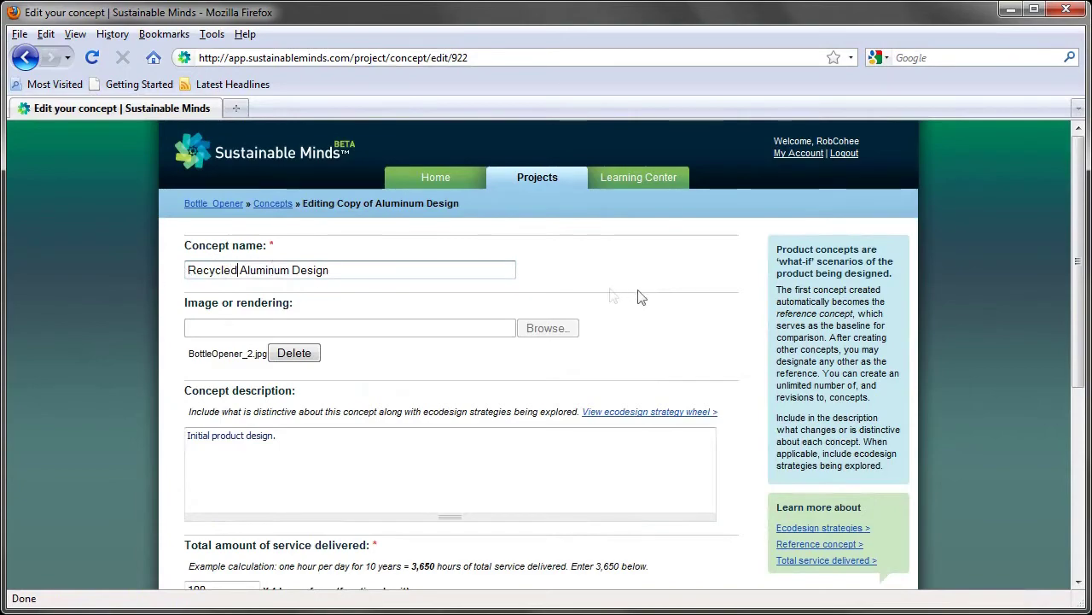
pyautogui.moveTo(1080, 299); pyautogui.dragTo(1079, 461)
pyautogui.click(714, 540)
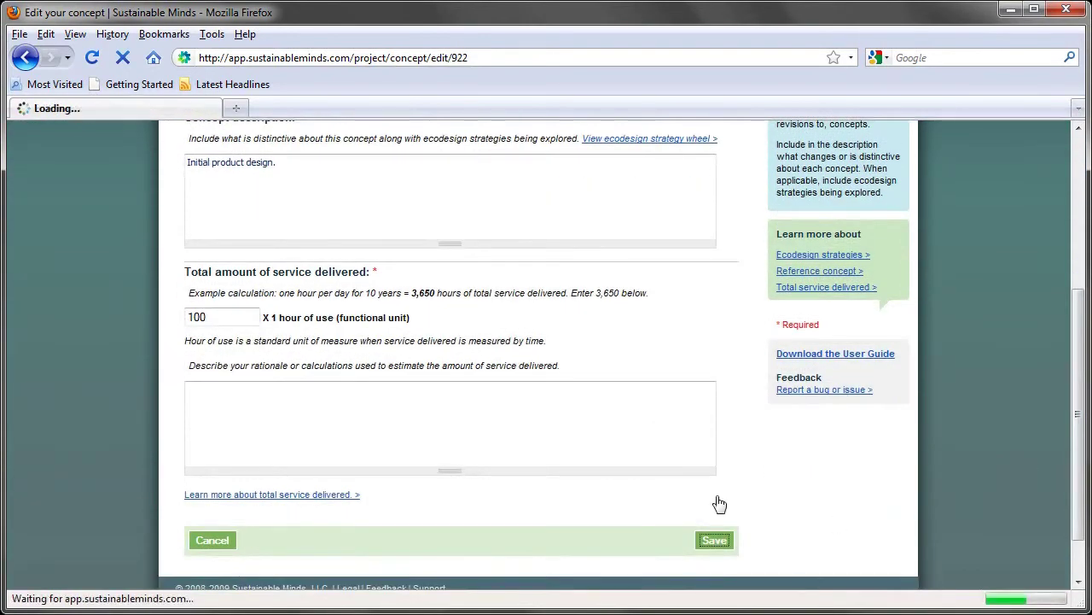
pyautogui.click(402, 237)
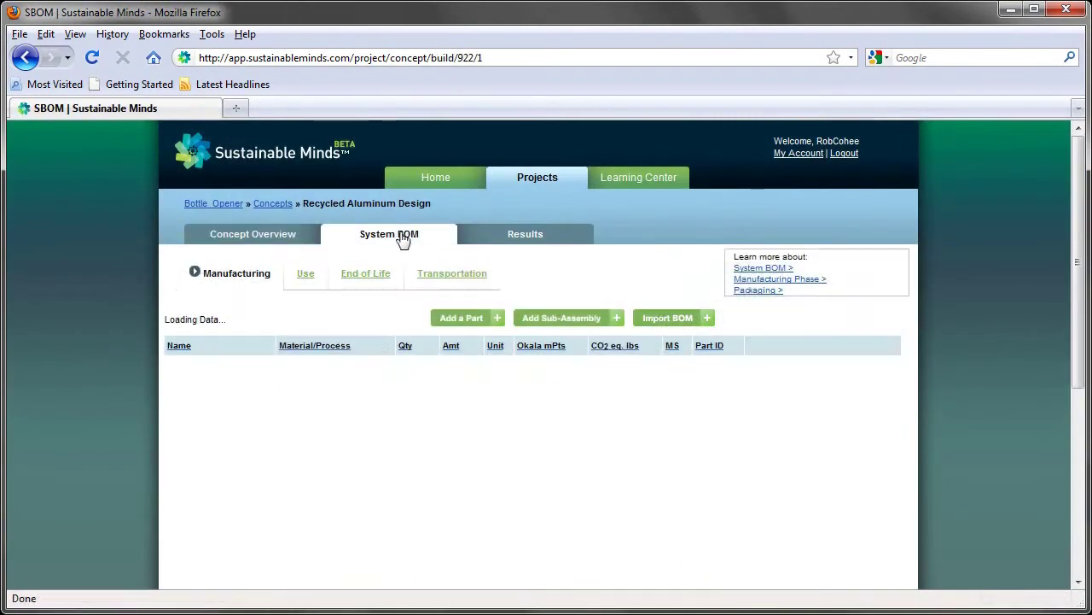
# Set the Guide Housing material to Aluminum, secondary, new scrap and save
pyautogui.scroll(-3, 371, 330)
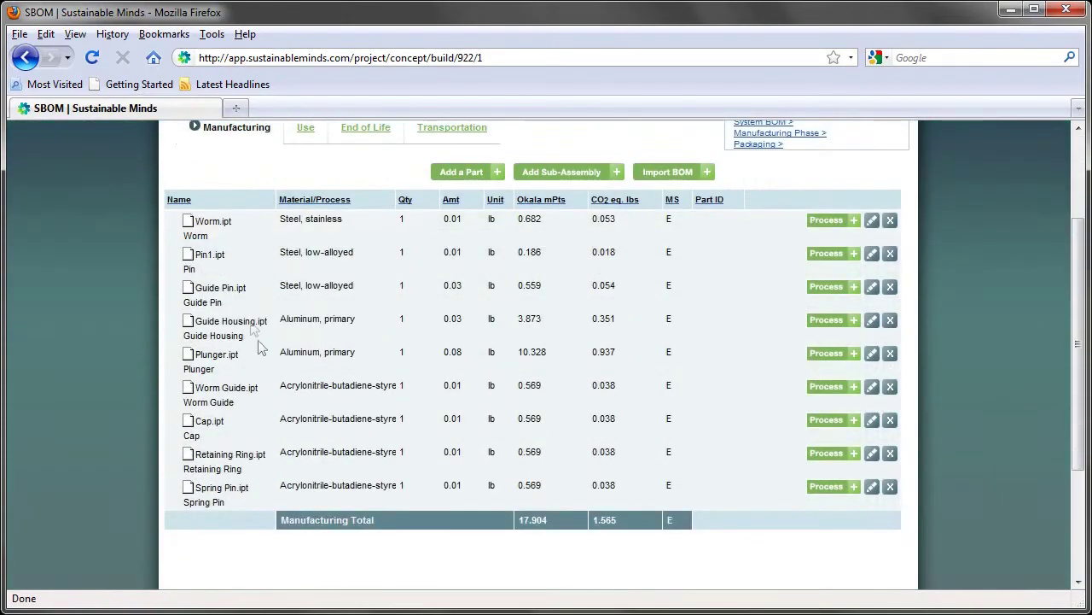
pyautogui.click(871, 321)
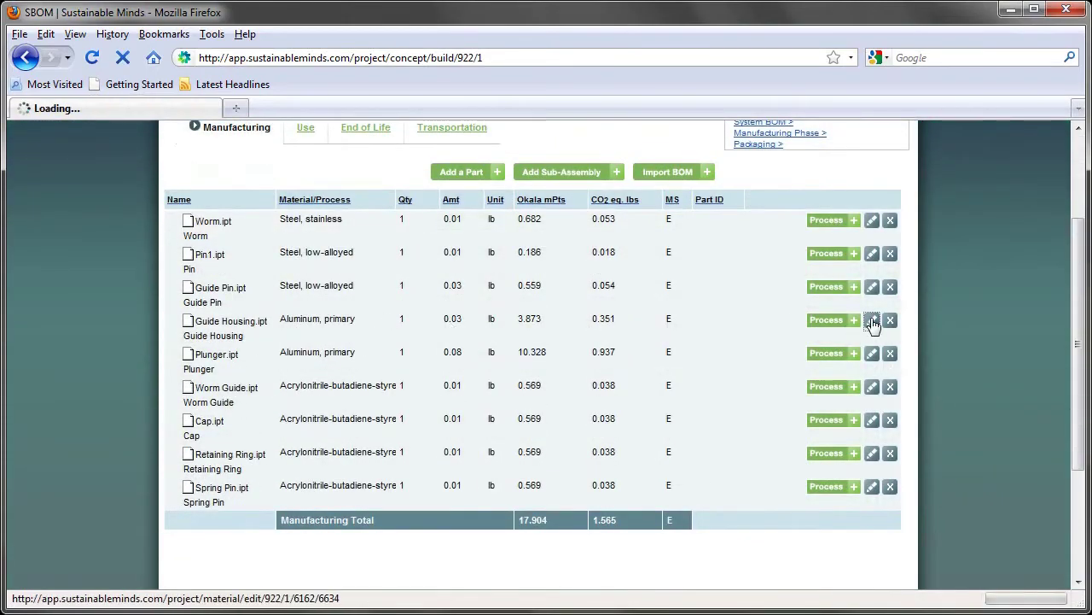
pyautogui.scroll(-3, 759, 332)
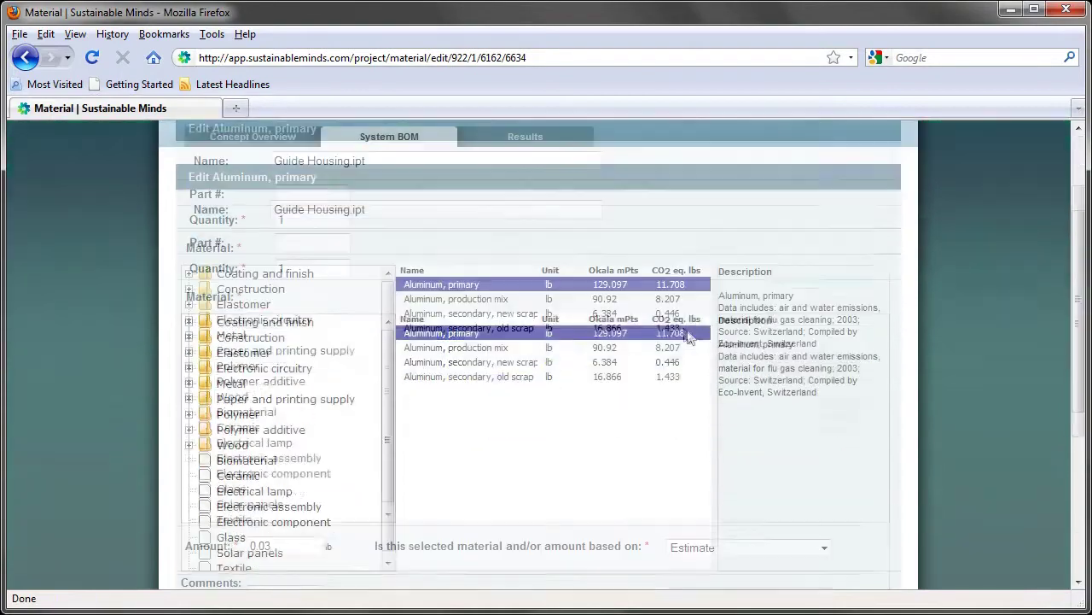
pyautogui.click(444, 313)
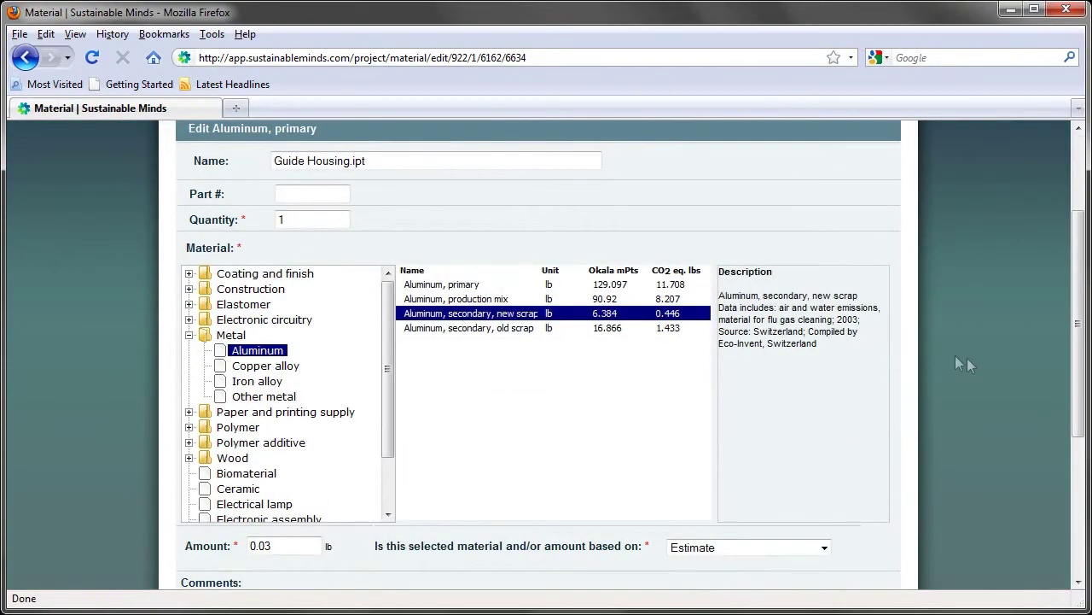
pyautogui.scroll(-3, 956, 362)
pyautogui.click(875, 559)
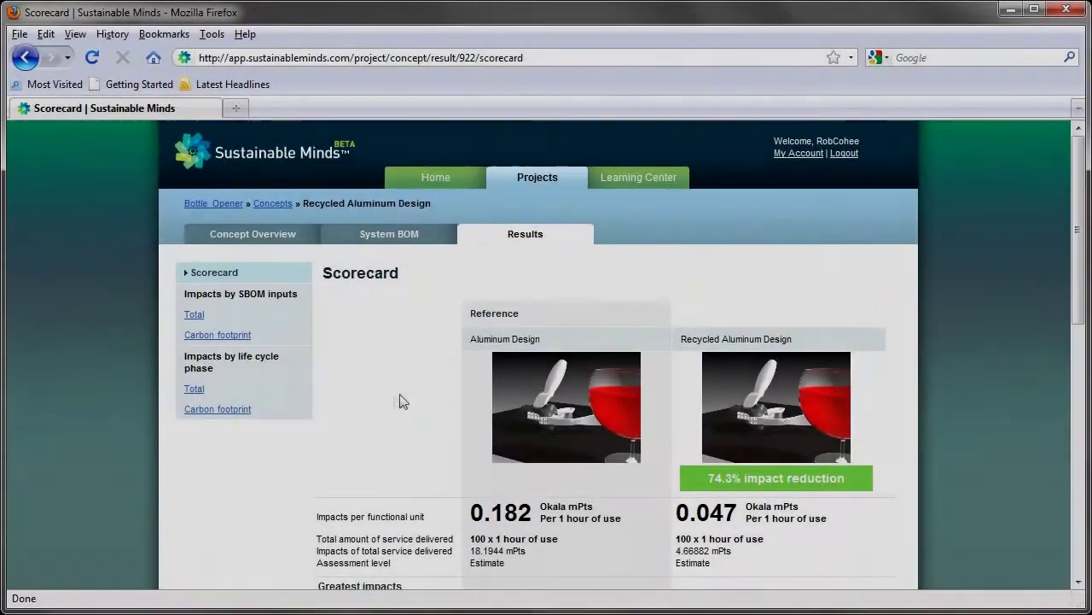
pyautogui.scroll(-2, 399, 398)
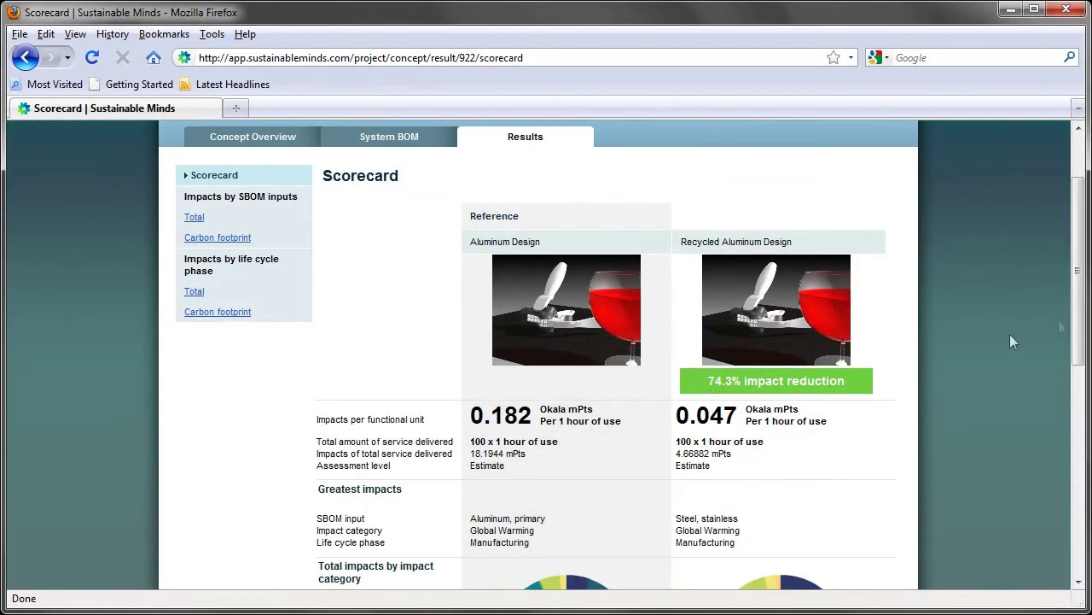
pyautogui.moveTo(1080, 341); pyautogui.dragTo(1090, 485)
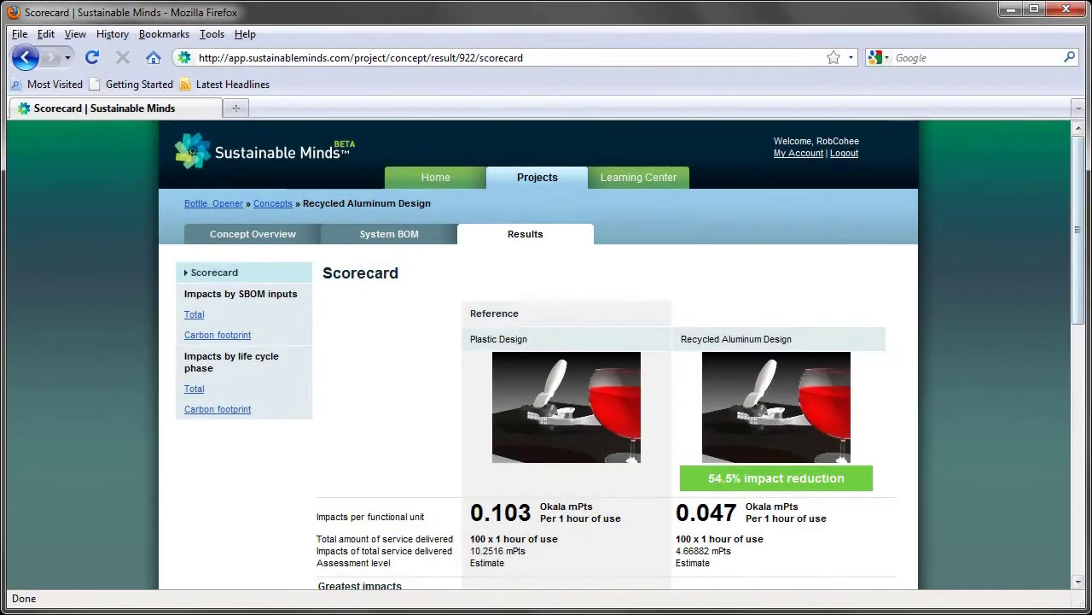
pyautogui.moveTo(1080, 232); pyautogui.dragTo(1085, 376)
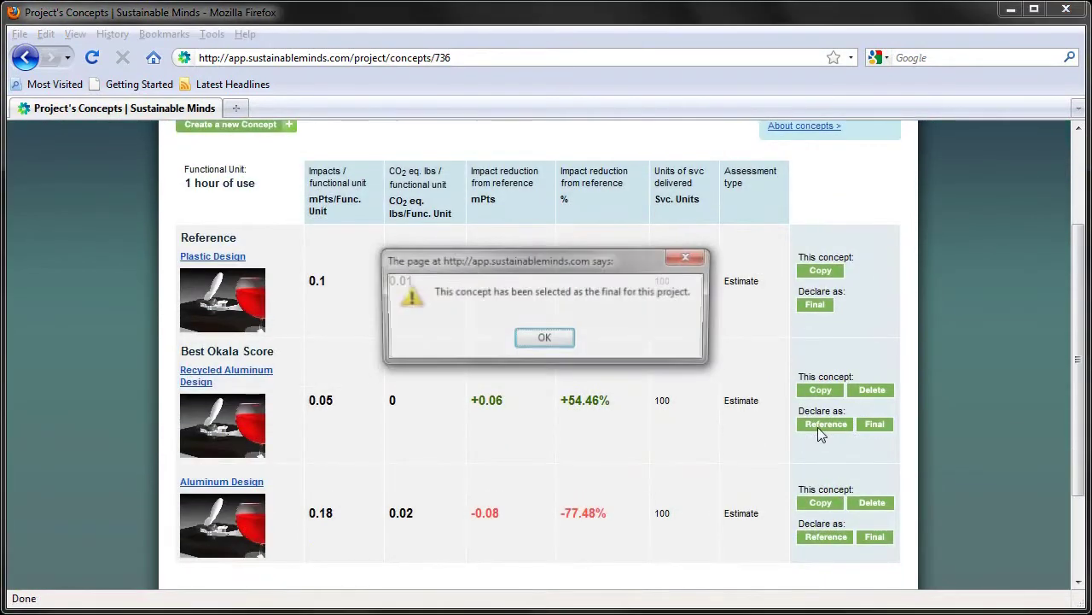
# Confirm Recycled Aluminum Design as the final concept
pyautogui.click(556, 338)
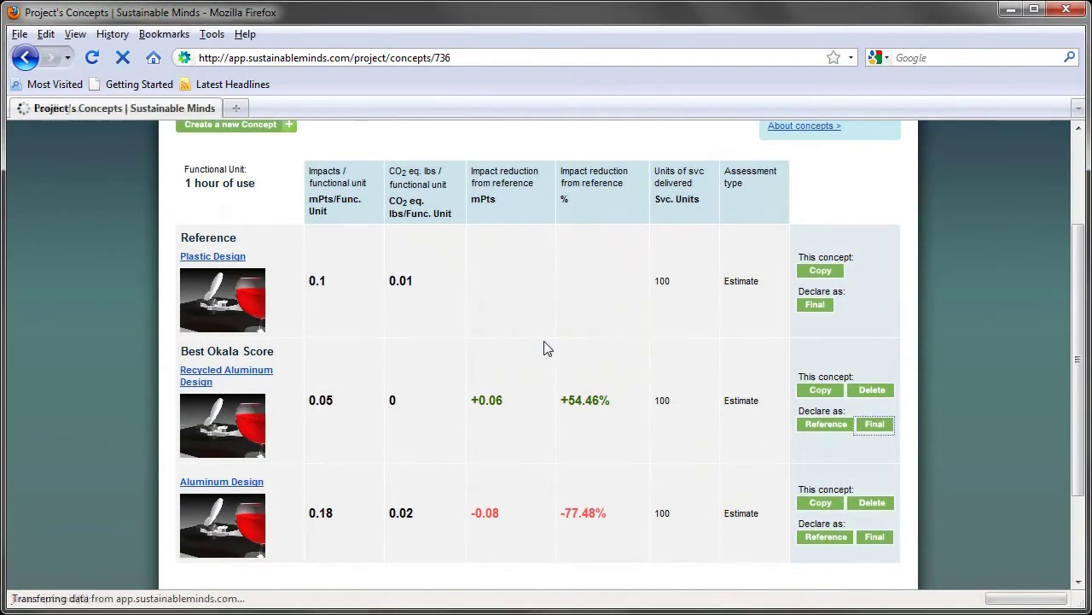